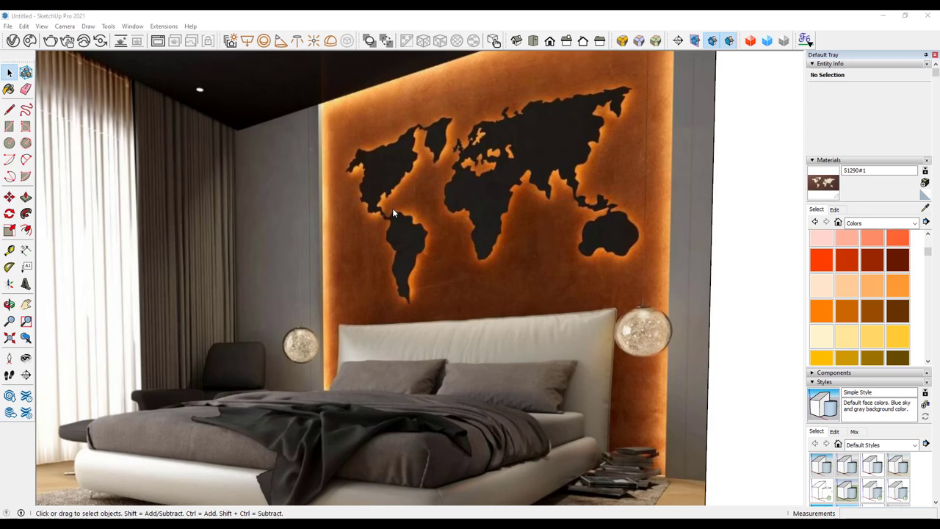
Orbit and zoom the bedroom view toward the white wall panels.
key(o)
drag(392, 209, 381, 182)
key(space)
middle_drag(381, 183, 383, 199)
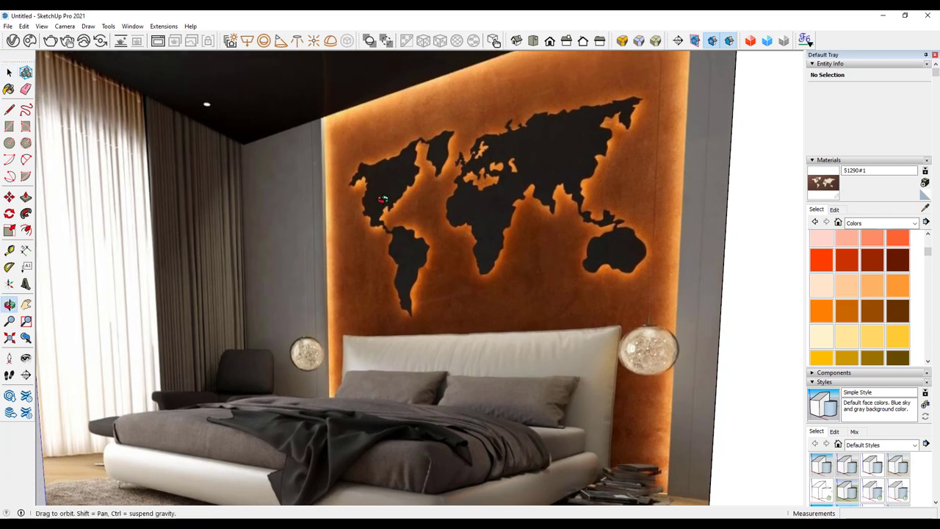
key(space)
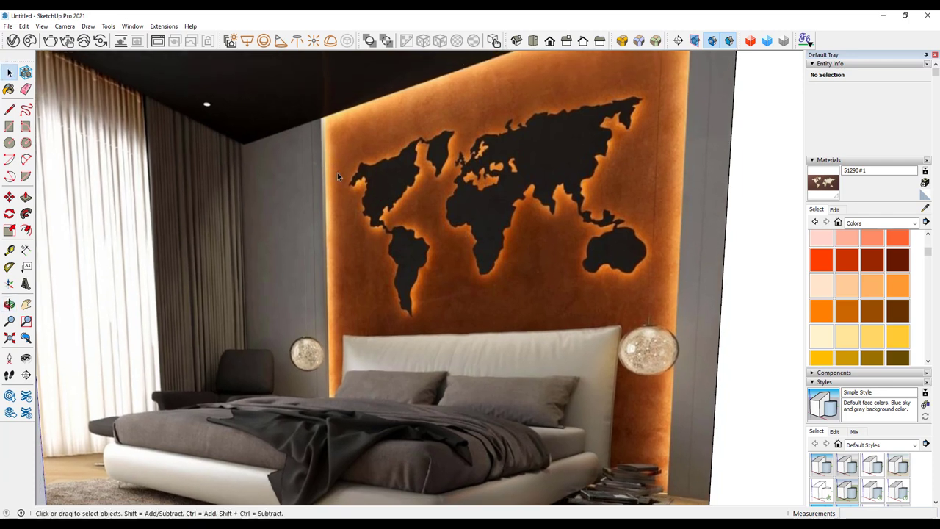
scroll(337, 172, up, 2)
middle_drag(286, 180, 286, 175)
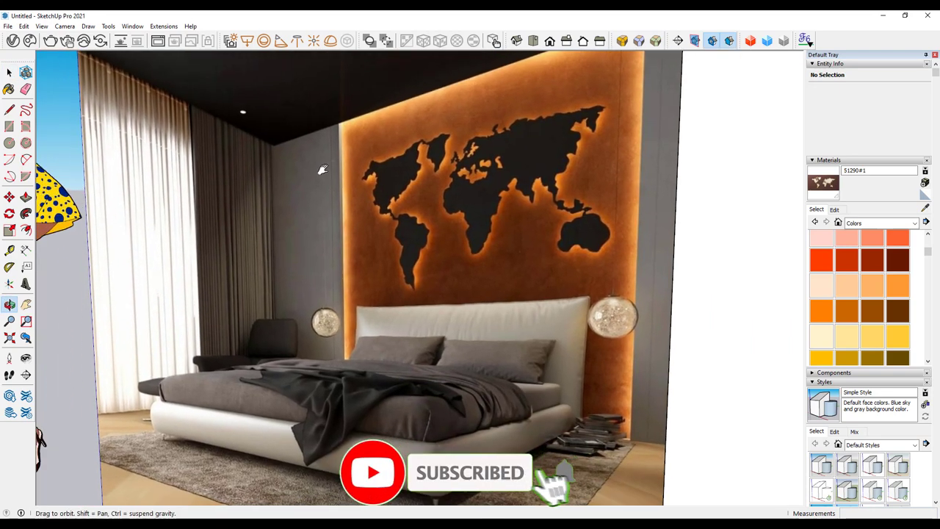
mouse_move(322, 169)
mouse_down()
mouse_move(491, 128)
mouse_move(198, 213)
mouse_move(368, 163)
mouse_move(296, 151)
mouse_move(378, 140)
mouse_move(389, 155)
mouse_move(293, 122)
mouse_move(463, 149)
mouse_move(443, 191)
mouse_move(382, 202)
mouse_move(368, 194)
mouse_move(363, 205)
mouse_move(350, 195)
mouse_up()
key(space)
scroll(317, 174, up, 3)
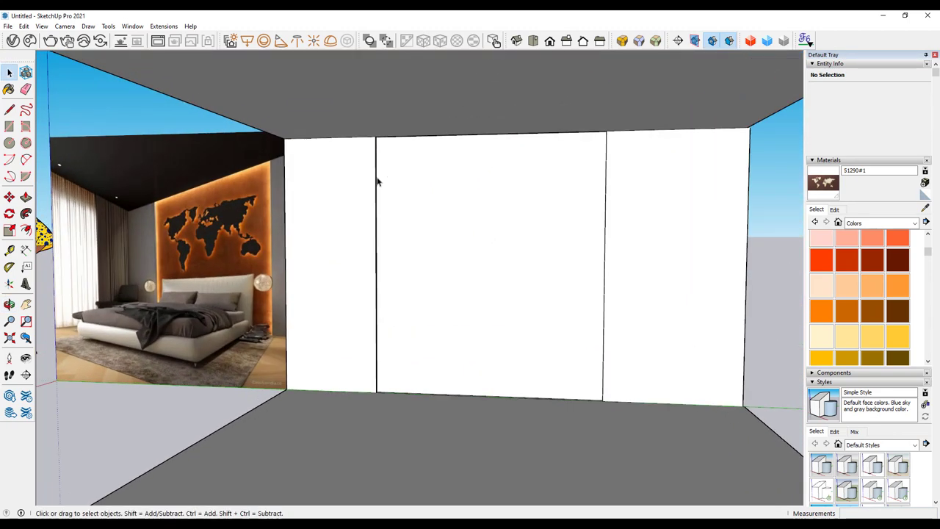
scroll(232, 217, up, 3)
scroll(299, 161, up, 2)
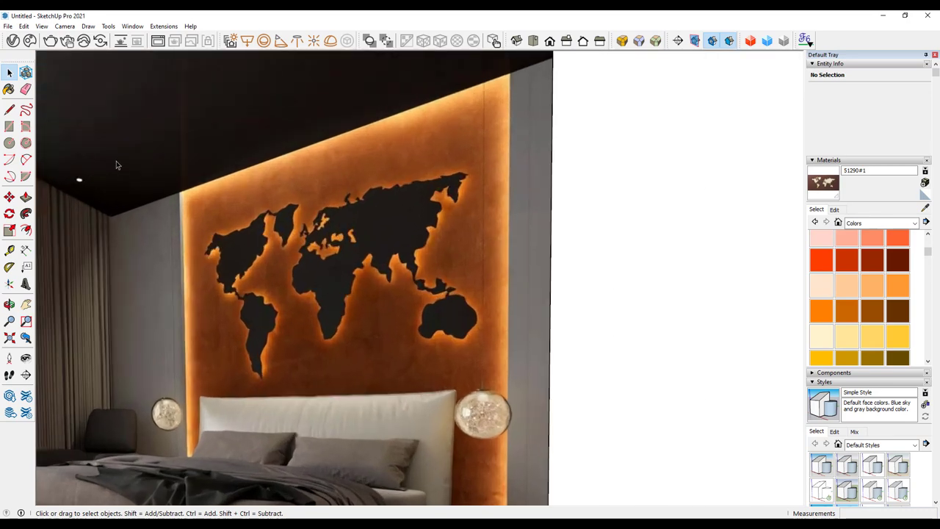
Download the 'map' model from 3D Warehouse into the scene.
click(138, 29)
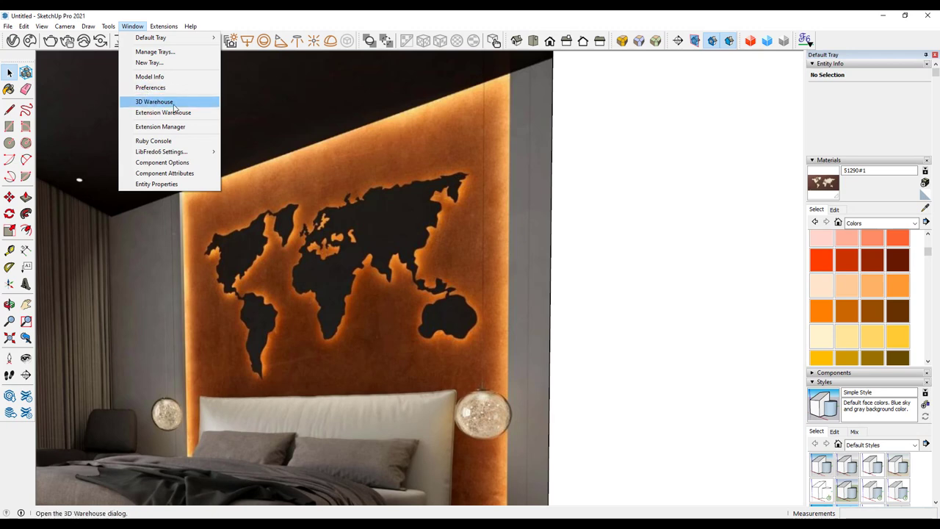
click(174, 108)
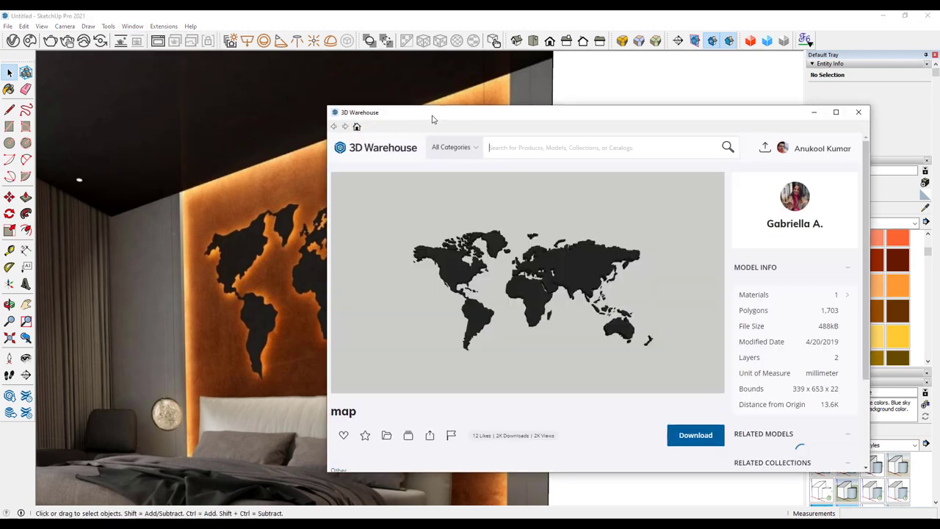
drag(434, 113, 435, 85)
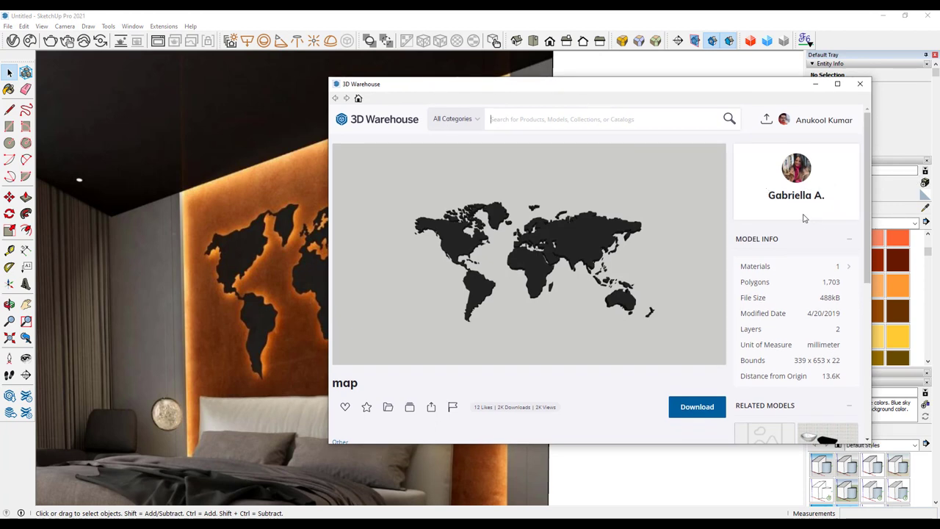
drag(360, 382, 340, 383)
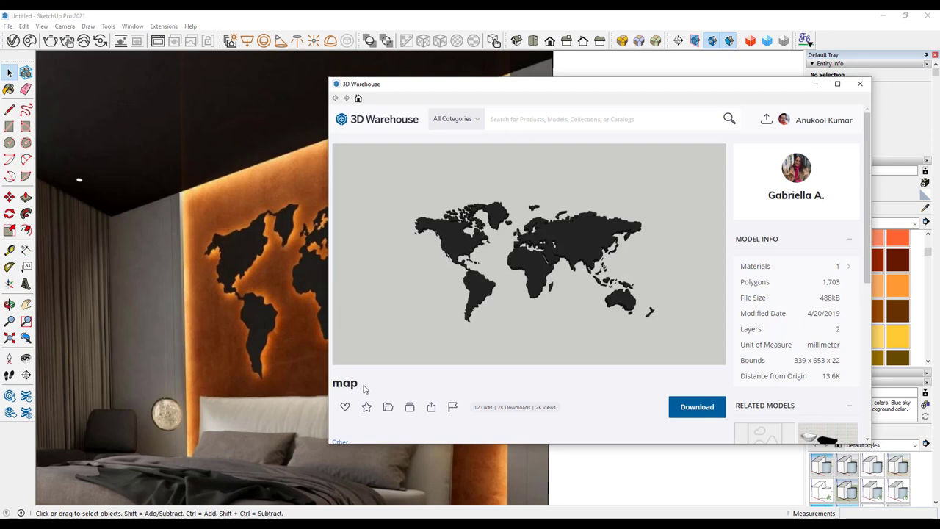
mouse_move(529, 254)
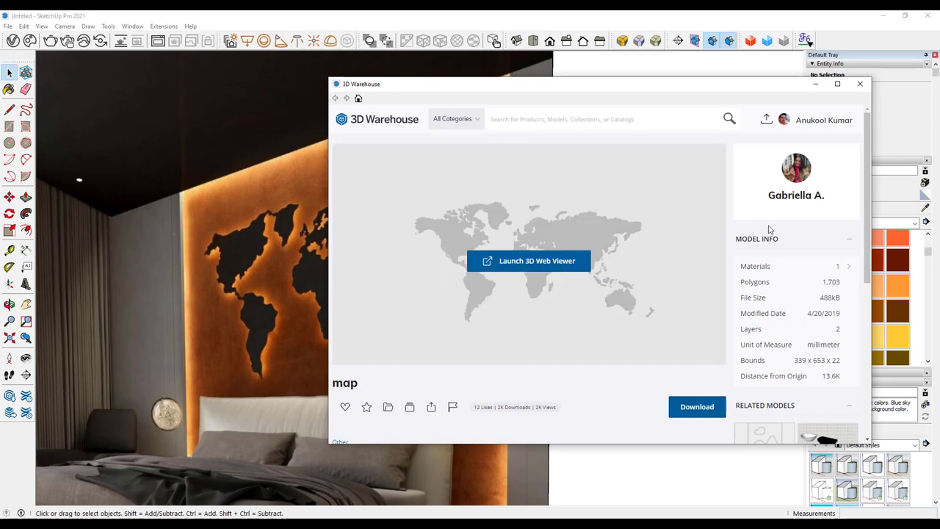
click(860, 83)
scroll(603, 256, down, 3)
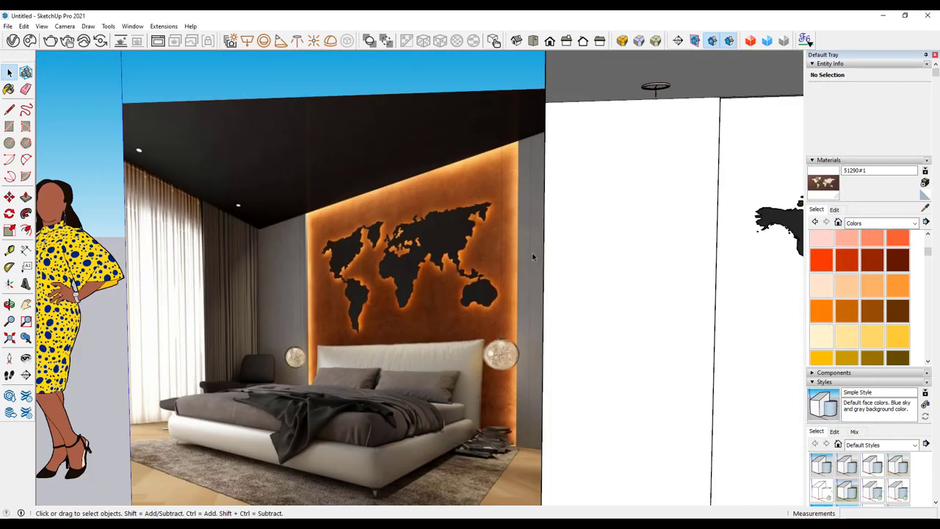
middle_drag(532, 253, 479, 245)
scroll(479, 244, up, 3)
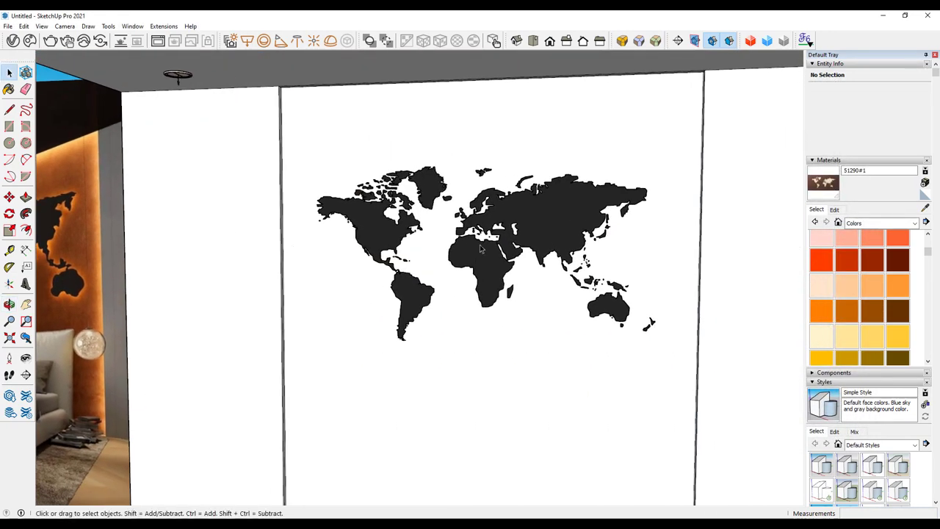
scroll(479, 245, up, 2)
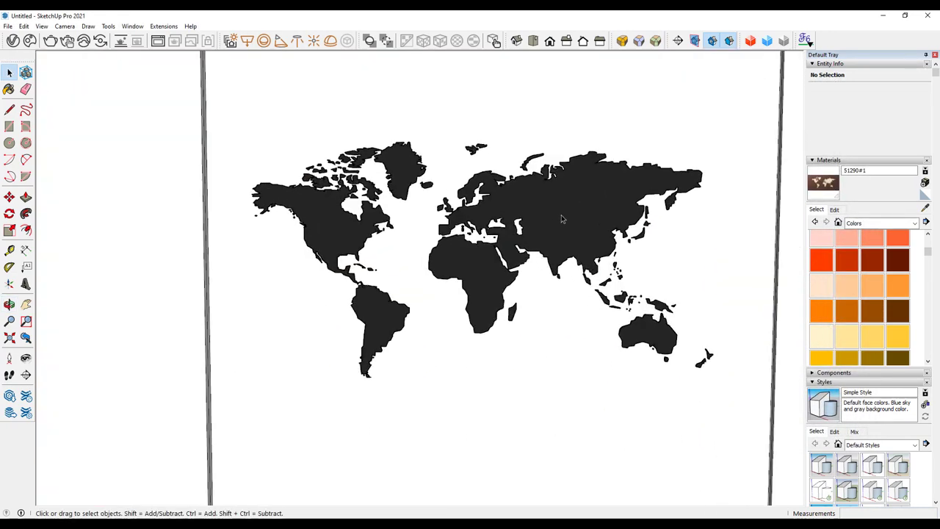
mouse_move(561, 216)
middle_down()
mouse_move(576, 209)
mouse_move(439, 137)
mouse_move(228, 189)
mouse_move(524, 197)
mouse_move(411, 250)
mouse_move(520, 157)
mouse_move(522, 206)
mouse_move(525, 150)
middle_up()
scroll(576, 209, down, 3)
scroll(439, 137, up, 4)
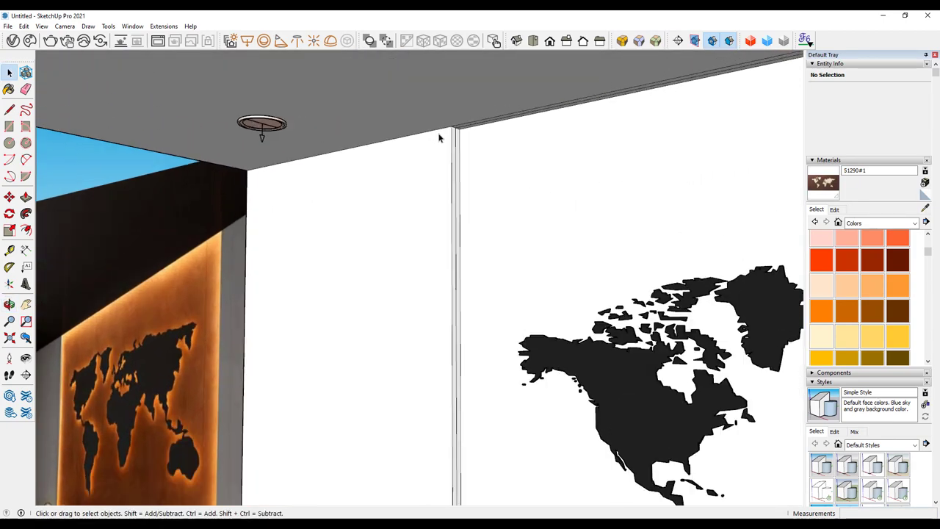
scroll(439, 137, up, 2)
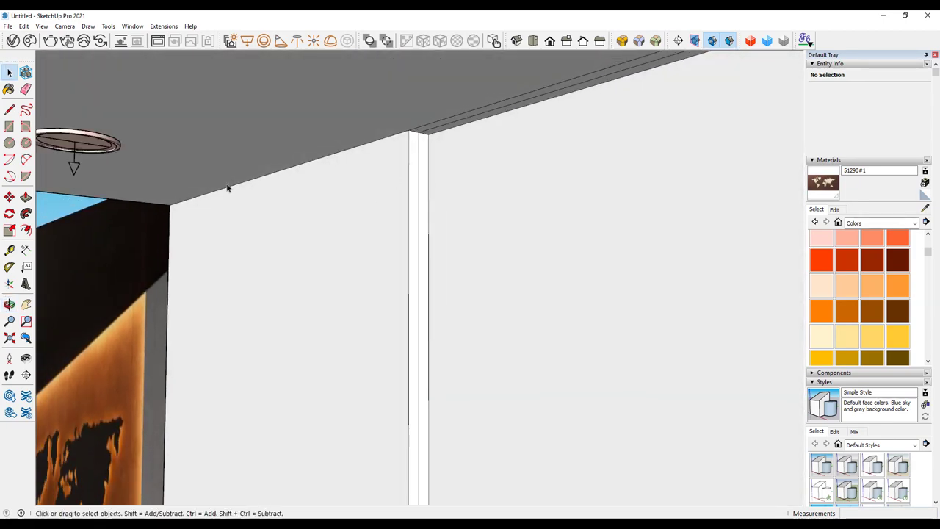
scroll(228, 188, down, 3)
scroll(524, 197, up, 2)
scroll(411, 250, down, 1)
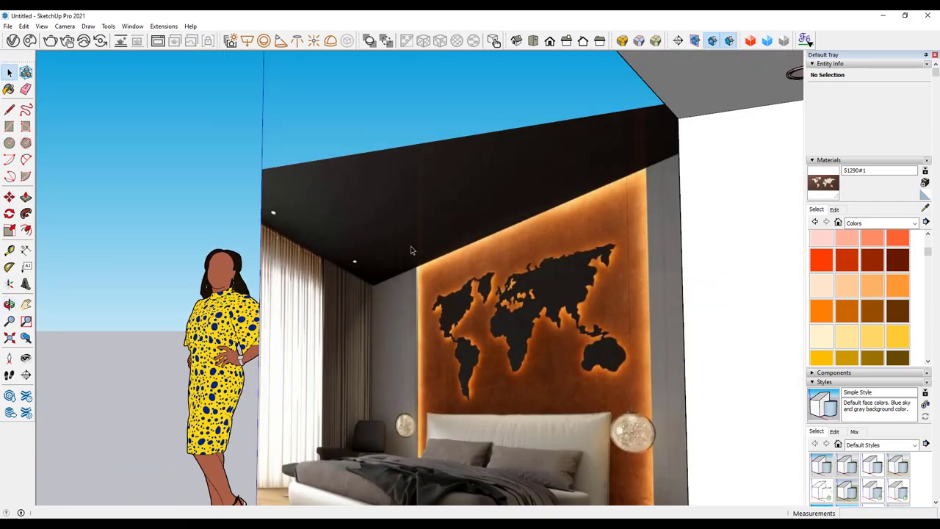
scroll(412, 250, down, 3)
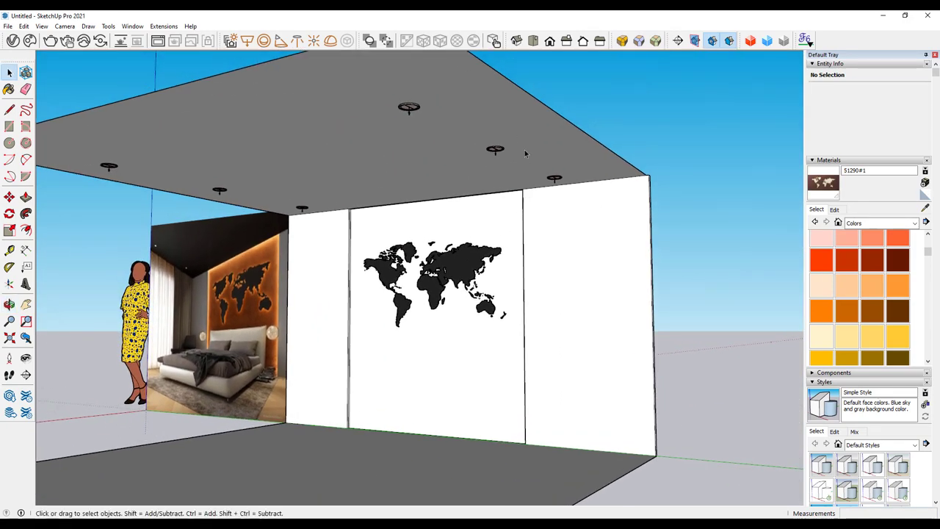
scroll(491, 133, up, 2)
scroll(500, 183, down, 3)
middle_drag(499, 183, 489, 203)
scroll(434, 283, up, 3)
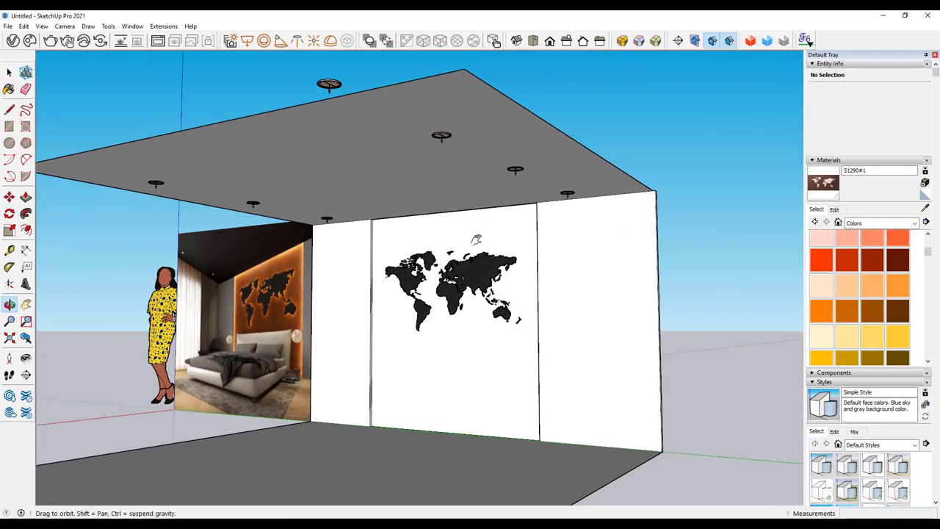
scroll(433, 283, up, 2)
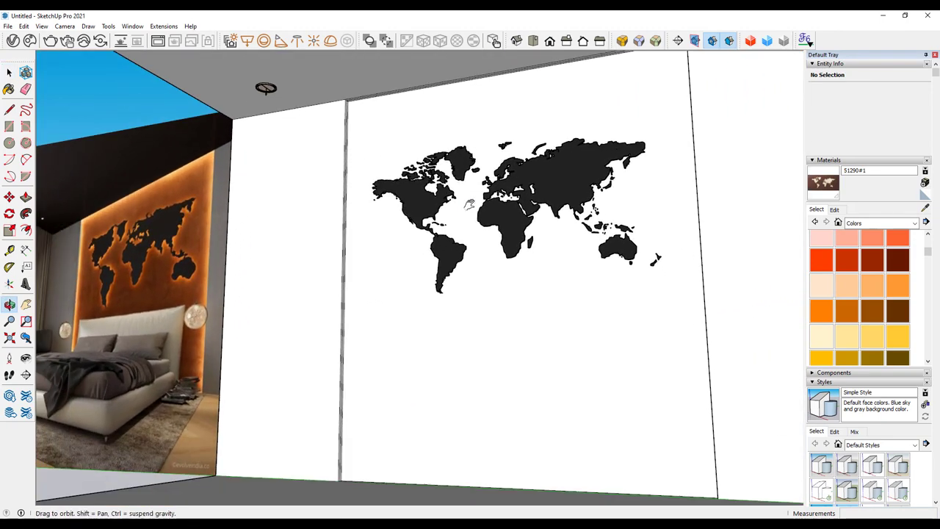
middle_drag(433, 283, 390, 291)
scroll(594, 169, up, 3)
scroll(593, 169, down, 3)
middle_drag(593, 169, 420, 233)
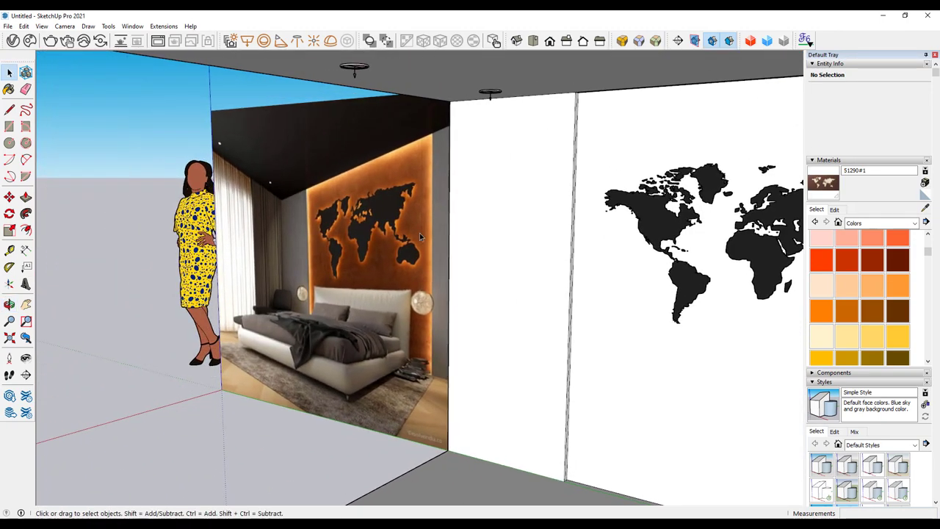
scroll(420, 233, up, 3)
scroll(307, 170, up, 3)
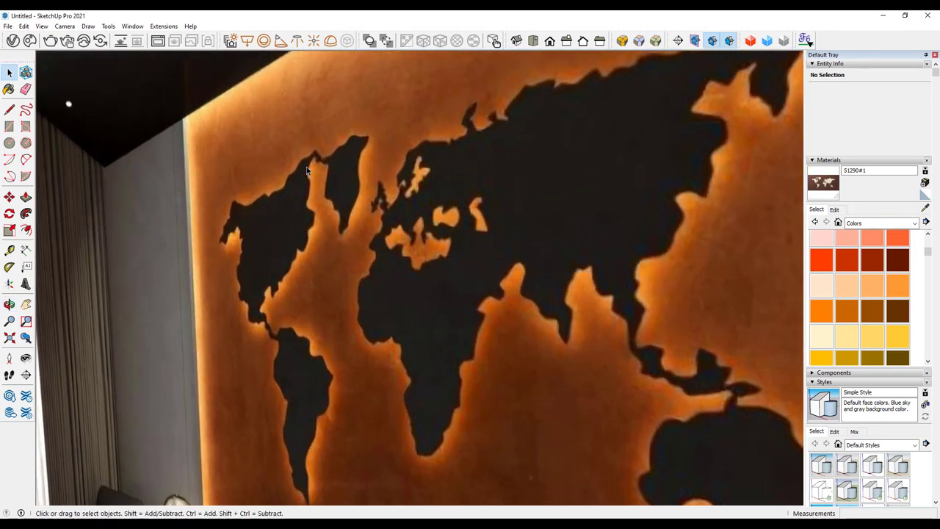
scroll(307, 170, down, 1)
scroll(666, 217, down, 2)
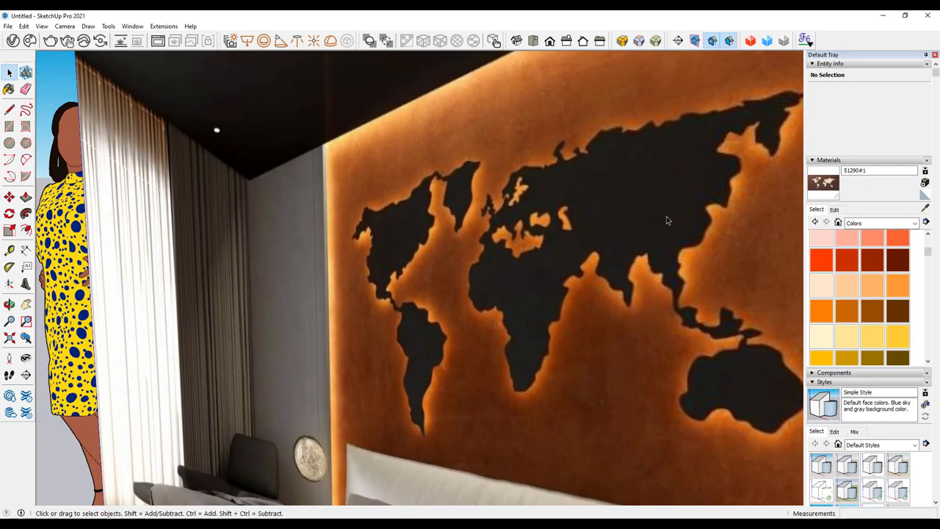
scroll(666, 217, down, 2)
scroll(666, 217, down, 2)
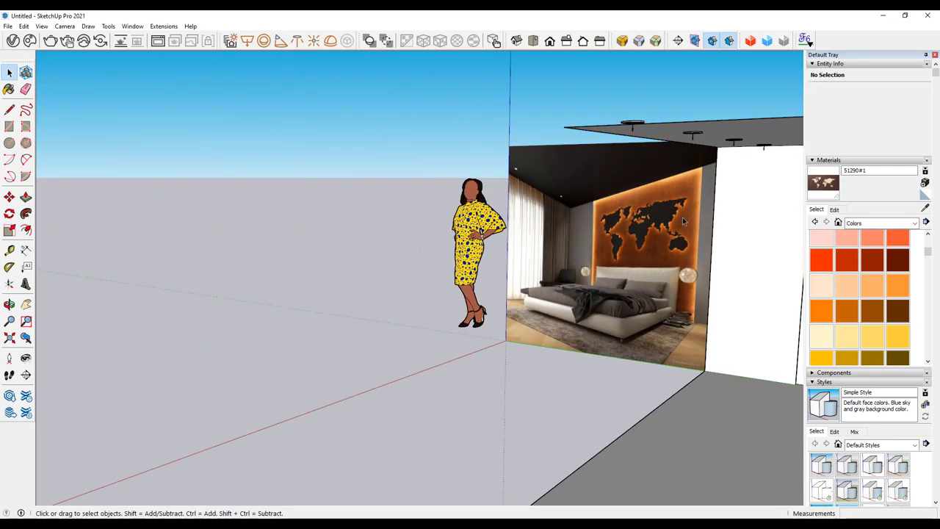
middle_drag(683, 220, 514, 209)
scroll(484, 205, up, 2)
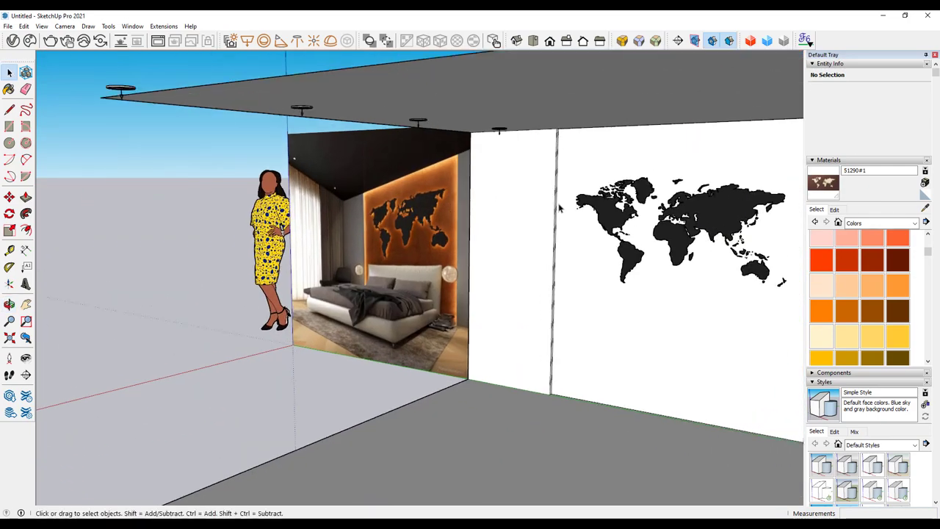
scroll(478, 203, up, 2)
scroll(472, 201, up, 2)
scroll(472, 201, up, 2)
Move-copy the world map a short distance along the red axis, just in front of the original.
click(473, 202)
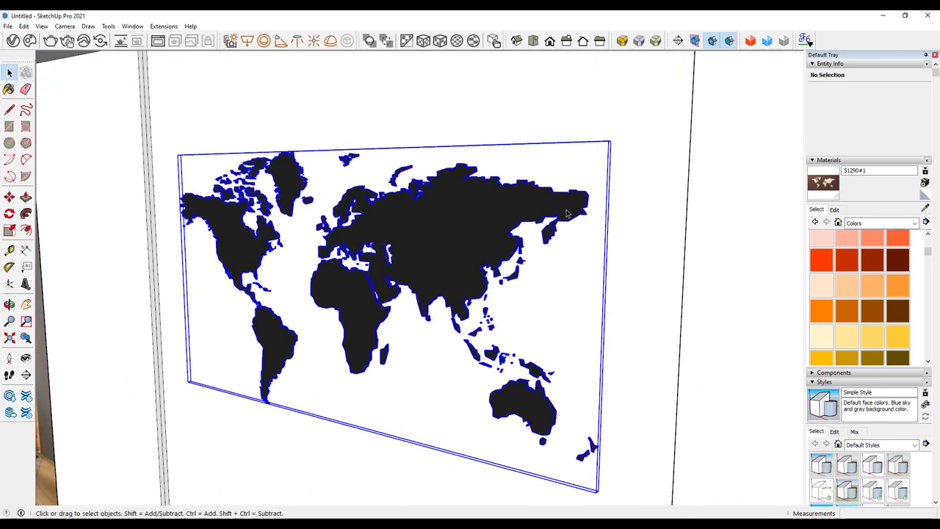
scroll(583, 199, up, 2)
mouse_move(583, 199)
middle_down()
mouse_move(433, 213)
mouse_move(646, 185)
mouse_move(688, 189)
mouse_move(535, 210)
mouse_move(546, 237)
mouse_move(573, 237)
mouse_move(513, 243)
middle_up()
key(m)
key(ctrl)
click(562, 235)
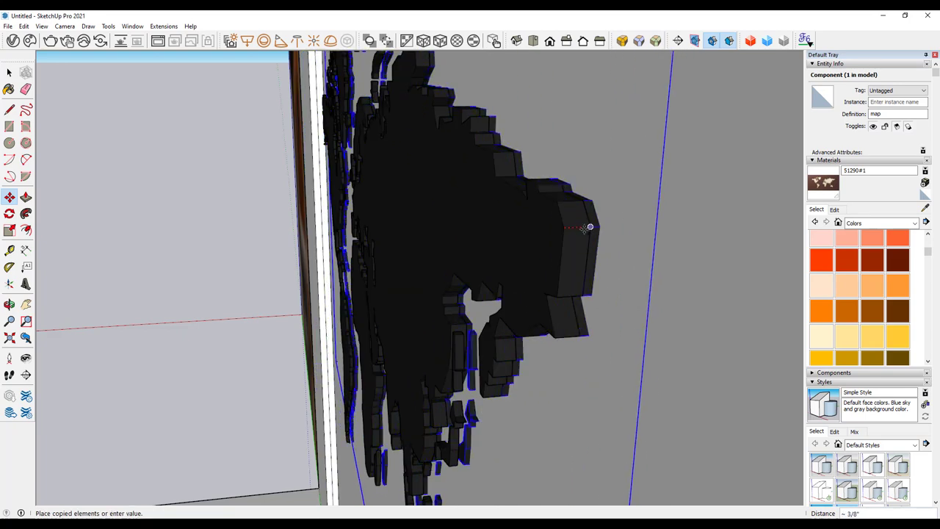
click(588, 227)
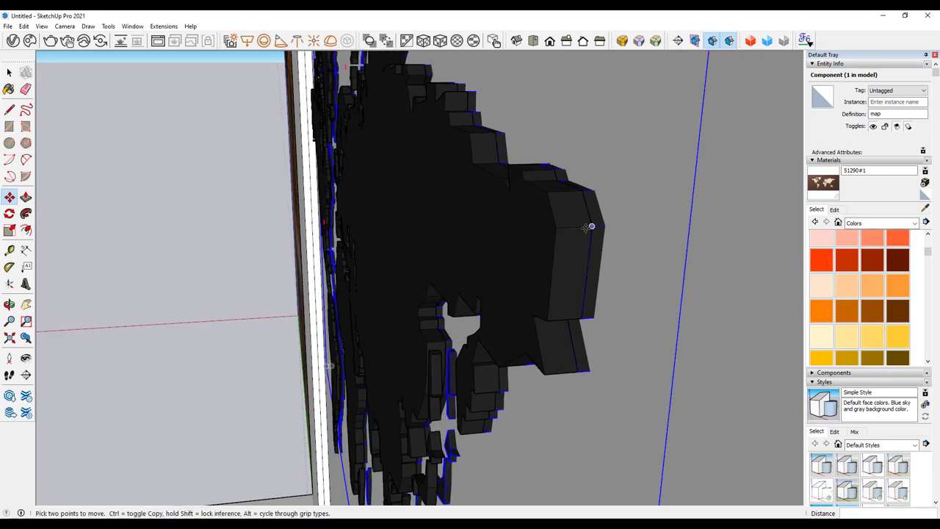
mouse_move(587, 228)
middle_down()
mouse_move(509, 239)
mouse_move(500, 255)
mouse_move(445, 218)
mouse_move(439, 246)
mouse_move(514, 258)
middle_up()
key(space)
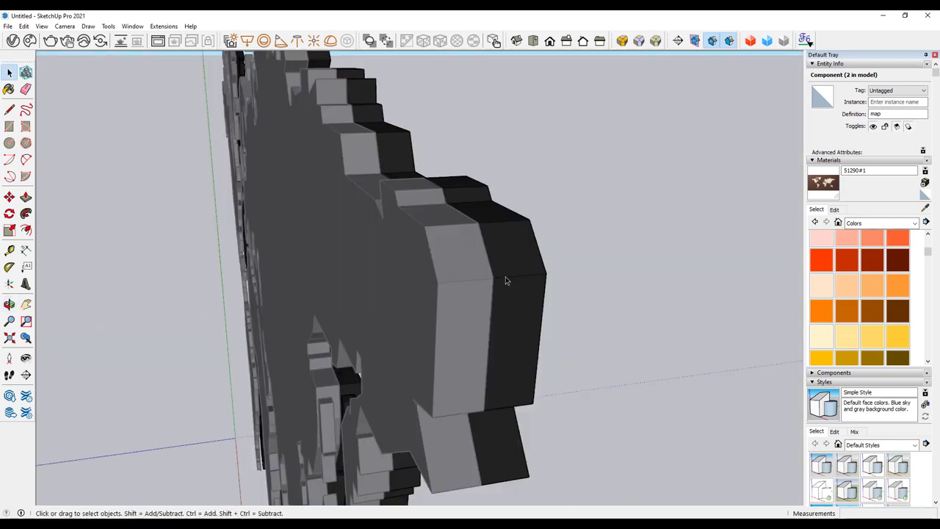
Make the front map copy unique and enter it to select its inner group.
click(506, 279)
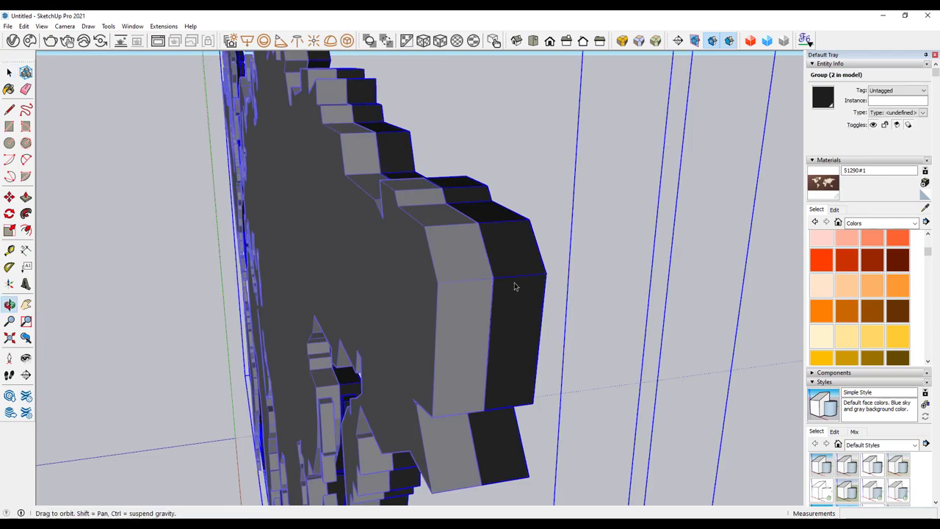
middle_drag(505, 279, 463, 220)
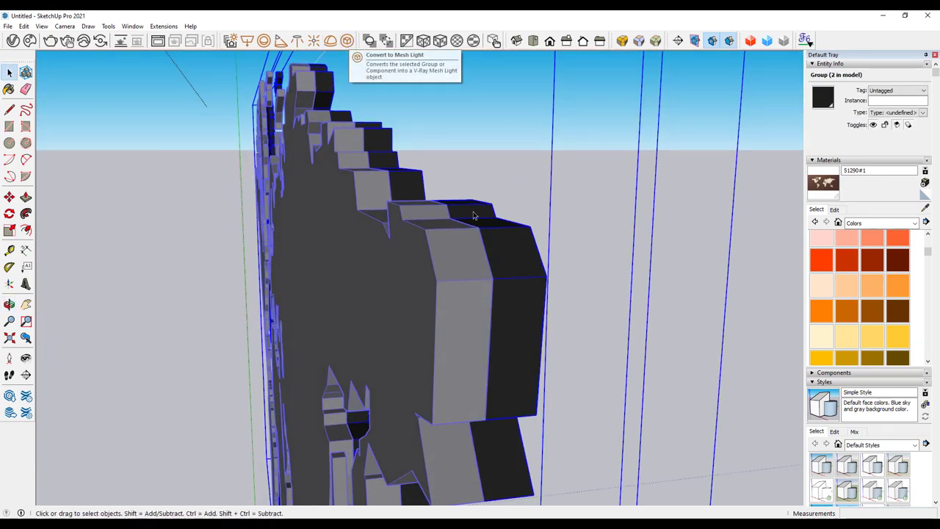
mouse_move(474, 284)
middle_down()
mouse_move(475, 266)
mouse_move(475, 279)
middle_up()
click(500, 279)
right_click(500, 280)
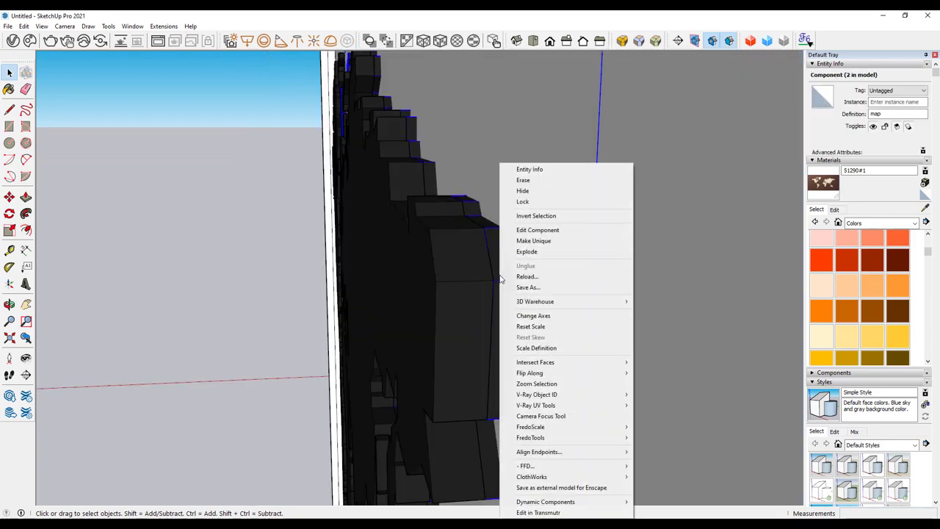
click(522, 242)
middle_drag(509, 270, 506, 266)
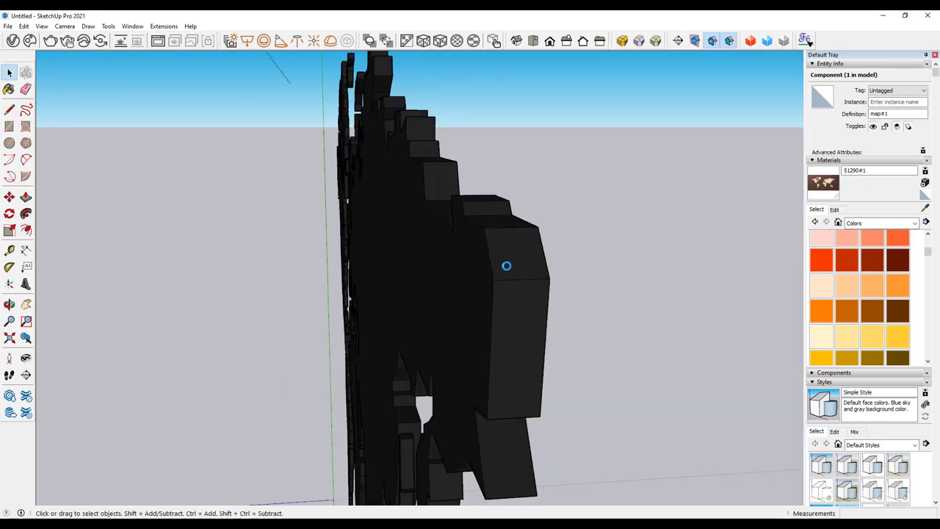
double_click(507, 271)
click(485, 240)
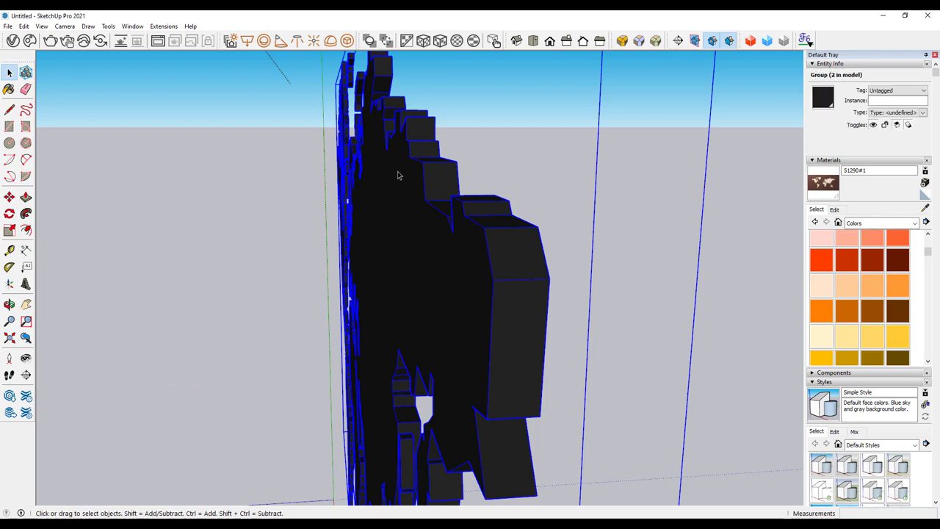
Zoom and orbit until the map wall is viewed straight on with the room visible.
mouse_move(401, 231)
middle_down()
mouse_move(434, 223)
mouse_move(553, 235)
middle_up()
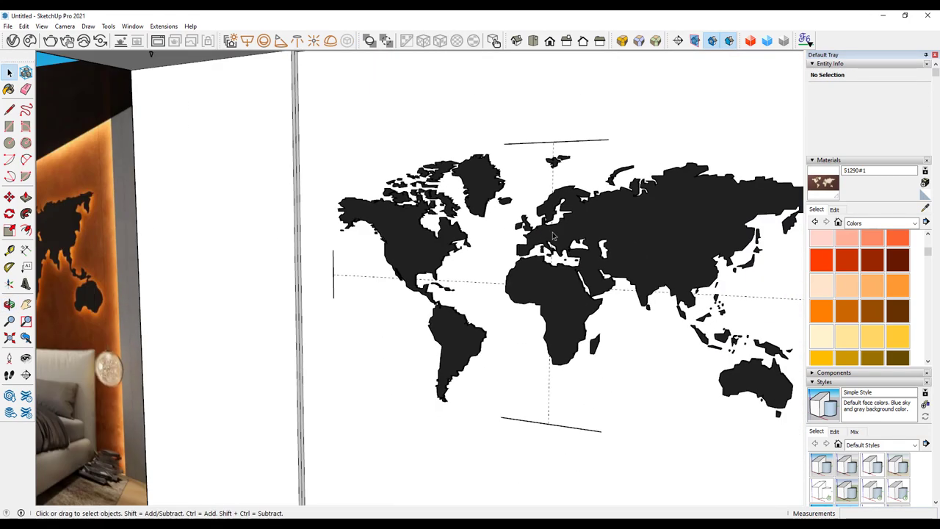
scroll(553, 235, down, 5)
scroll(480, 152, up, 4)
scroll(560, 202, up, 3)
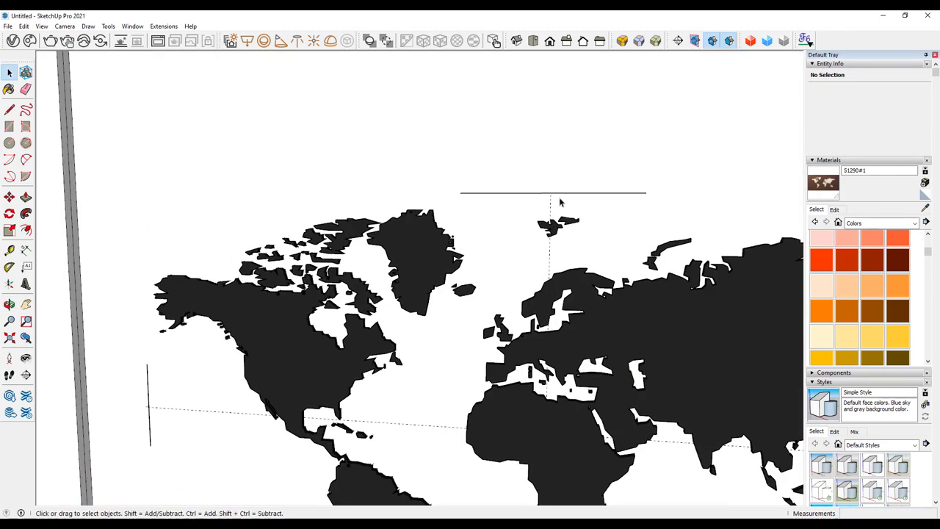
scroll(559, 202, up, 4)
mouse_move(556, 199)
middle_down()
mouse_move(389, 143)
mouse_move(357, 111)
mouse_move(632, 180)
mouse_move(553, 245)
middle_up()
scroll(551, 252, down, 3)
scroll(552, 252, down, 3)
scroll(393, 215, up, 2)
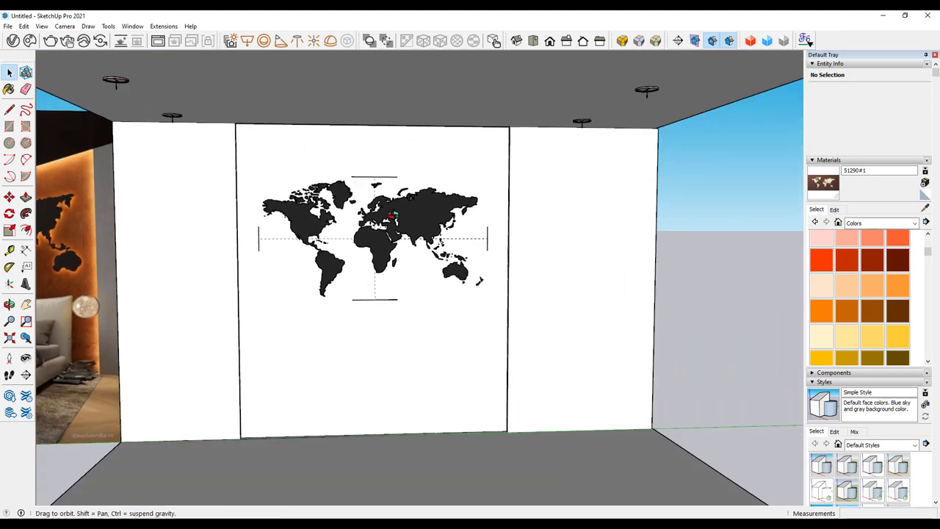
scroll(392, 214, down, 2)
scroll(393, 215, up, 1)
Show the V-Ray Lights list and select the Map#2 mesh light.
click(13, 40)
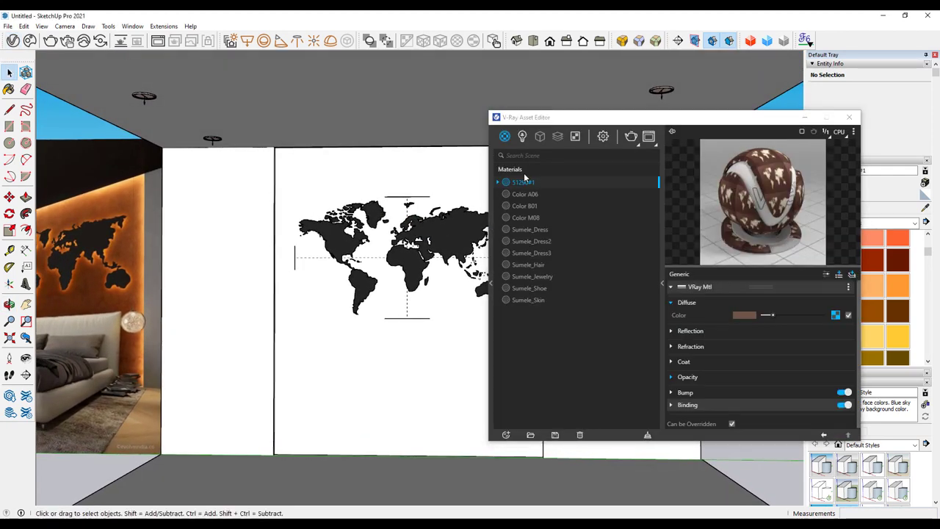
click(522, 137)
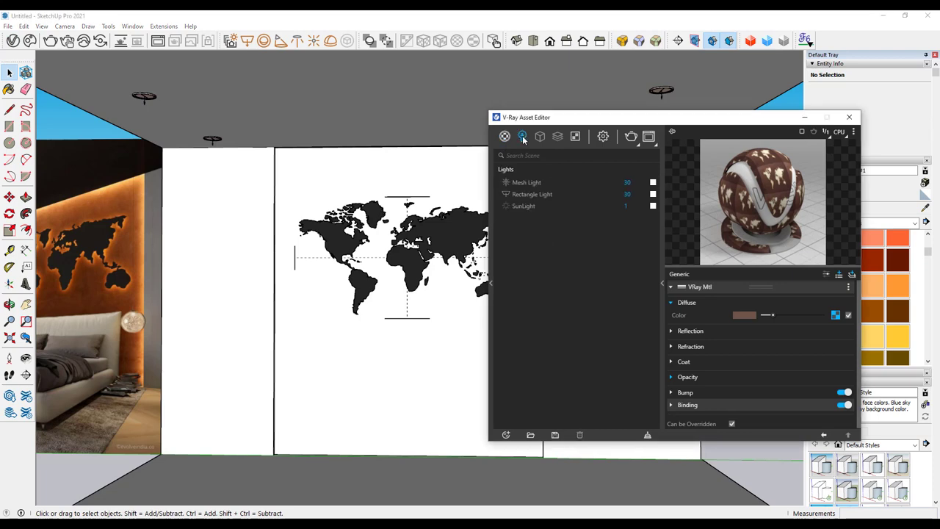
click(531, 183)
scroll(405, 213, up, 2)
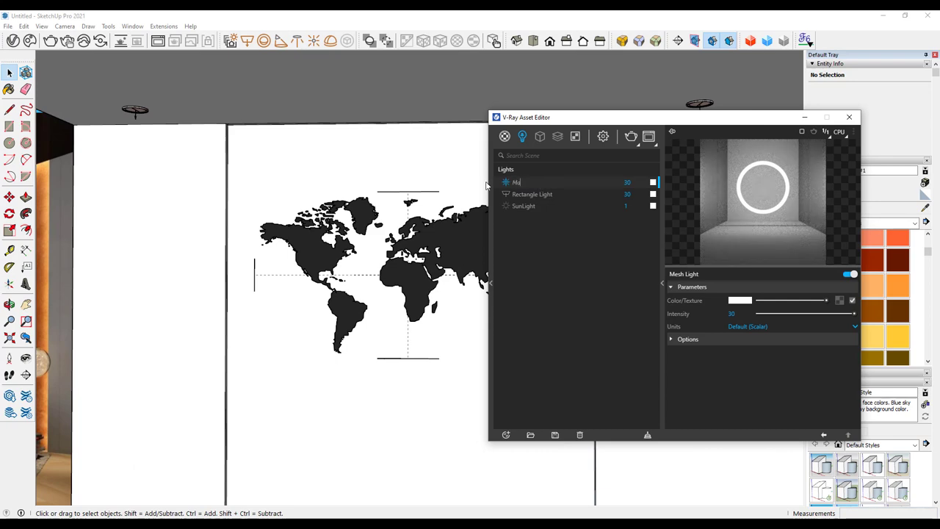
Check the Rectangle Light's size and directionality values, then return to Map#2.
click(514, 194)
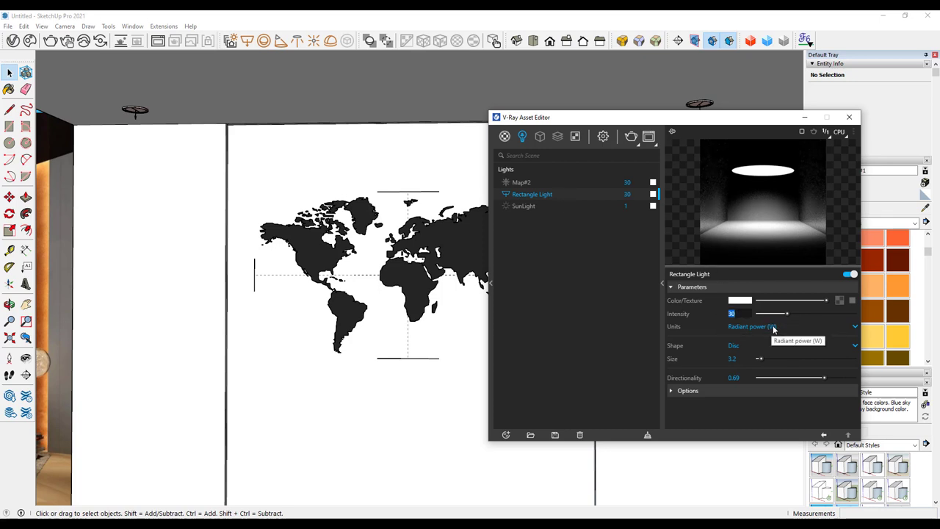
click(731, 358)
click(734, 377)
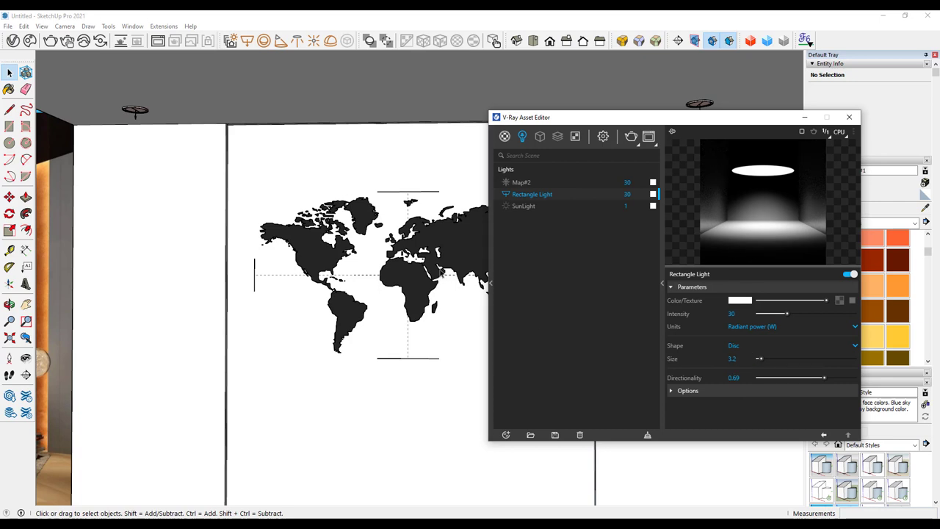
click(536, 182)
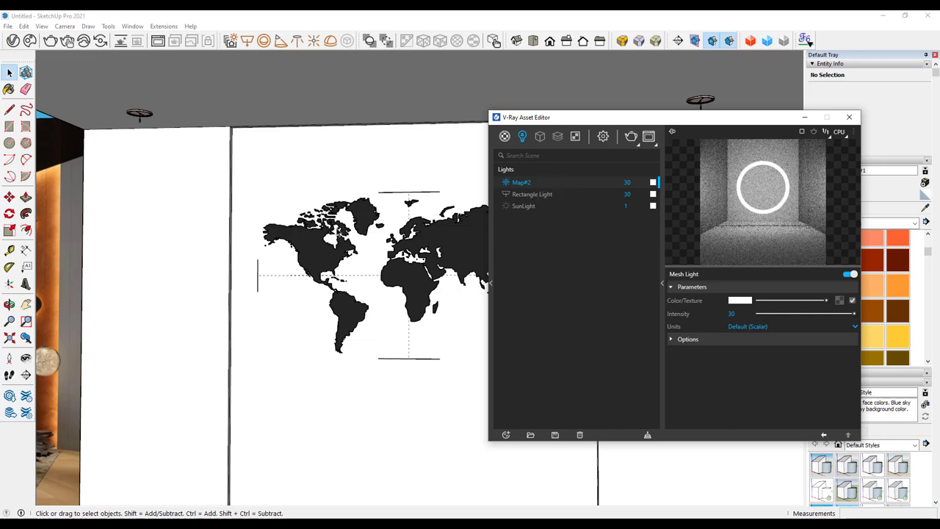
middle_drag(385, 248, 441, 220)
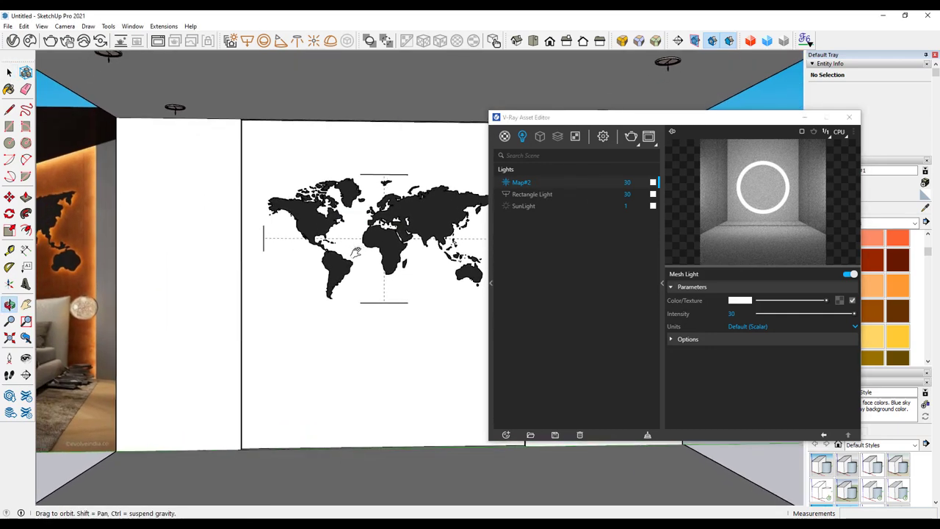
Render the room with V-Ray and position the Frame Buffer window.
click(631, 138)
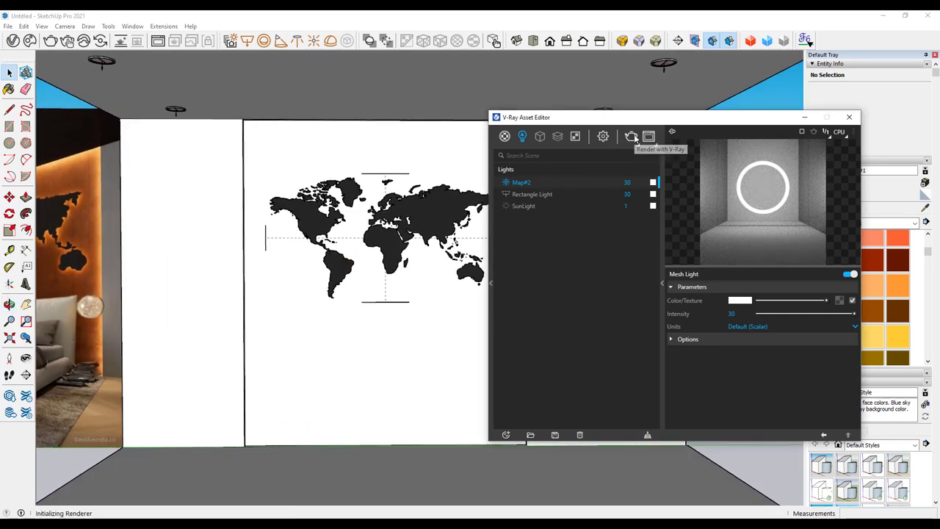
drag(433, 184, 397, 149)
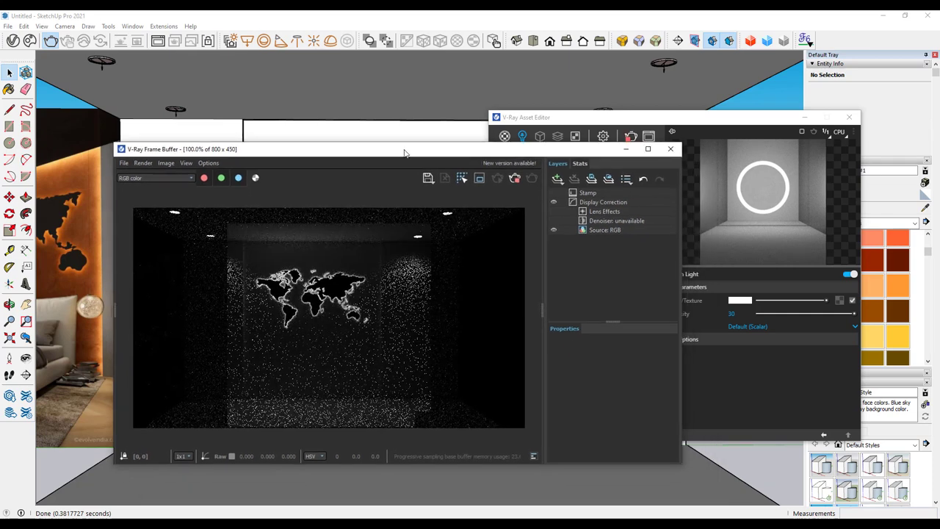
scroll(246, 292, up, 2)
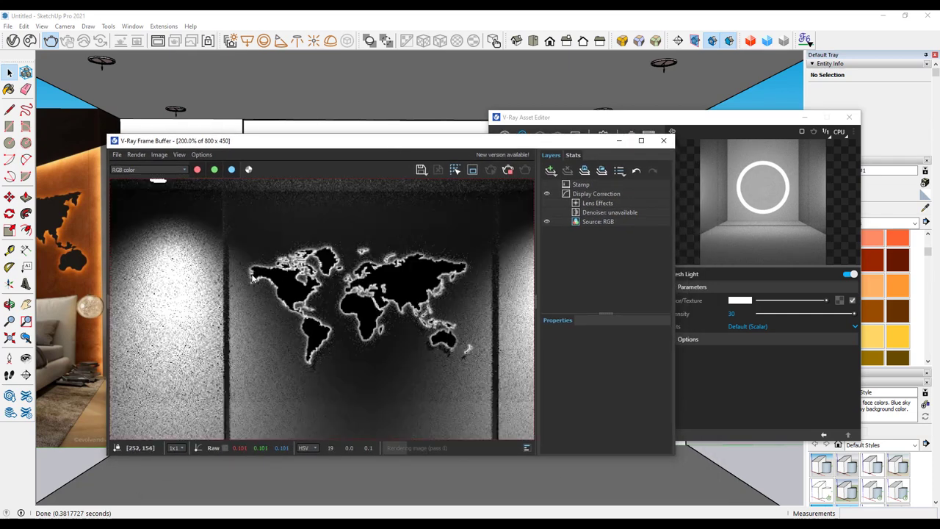
scroll(364, 298, down, 2)
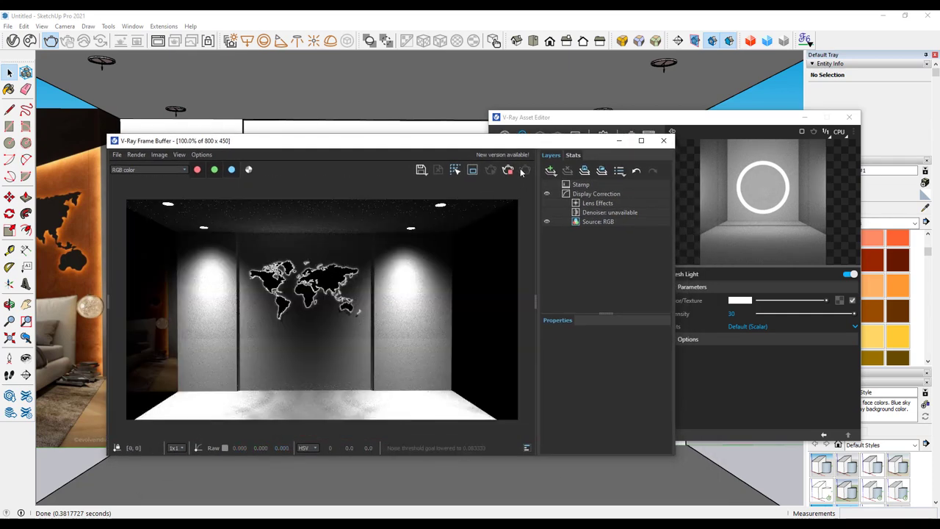
drag(529, 143, 344, 143)
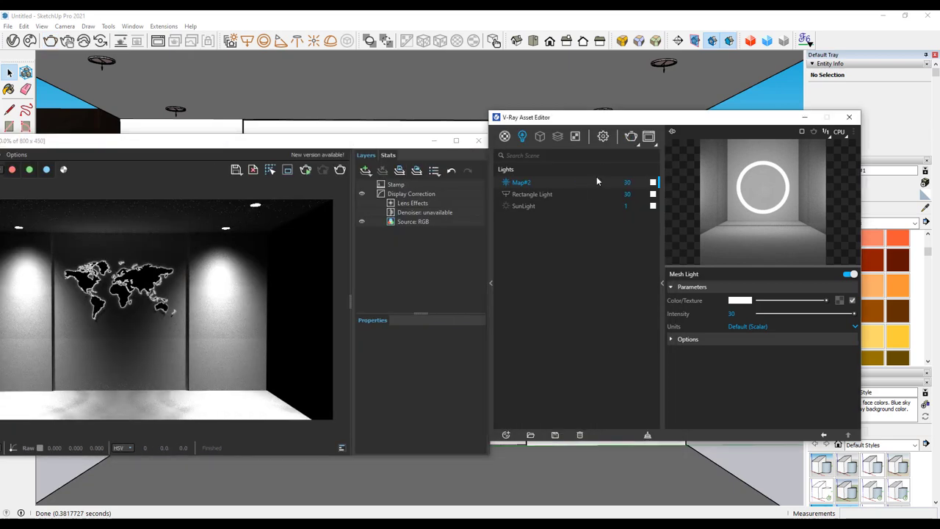
Confirm the Camera Exposure Value stays at 12 in V-Ray Render Settings.
click(602, 137)
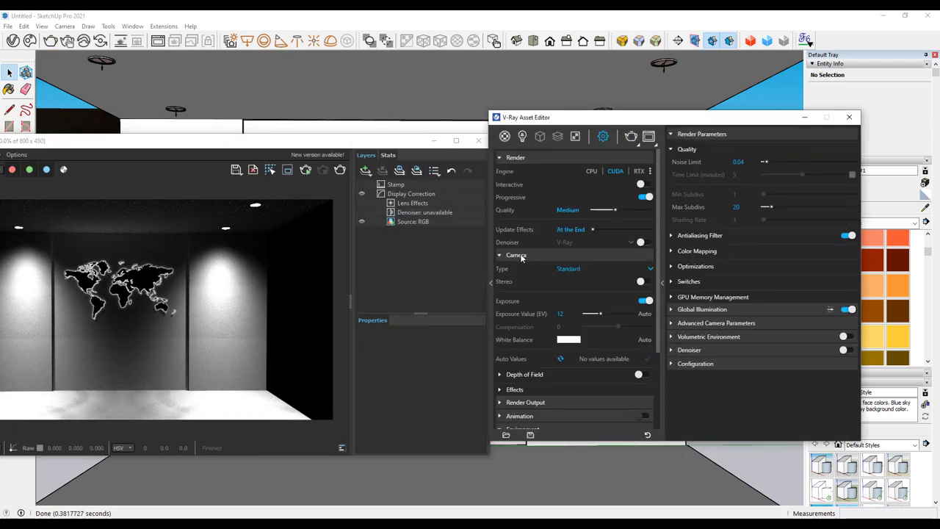
click(520, 254)
click(520, 254)
double_click(555, 313)
mouse_move(560, 314)
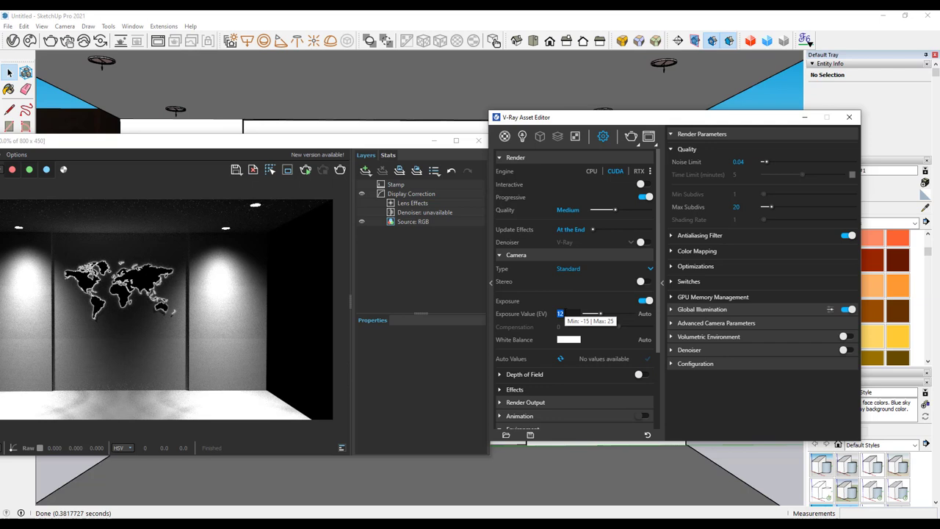
key(Return)
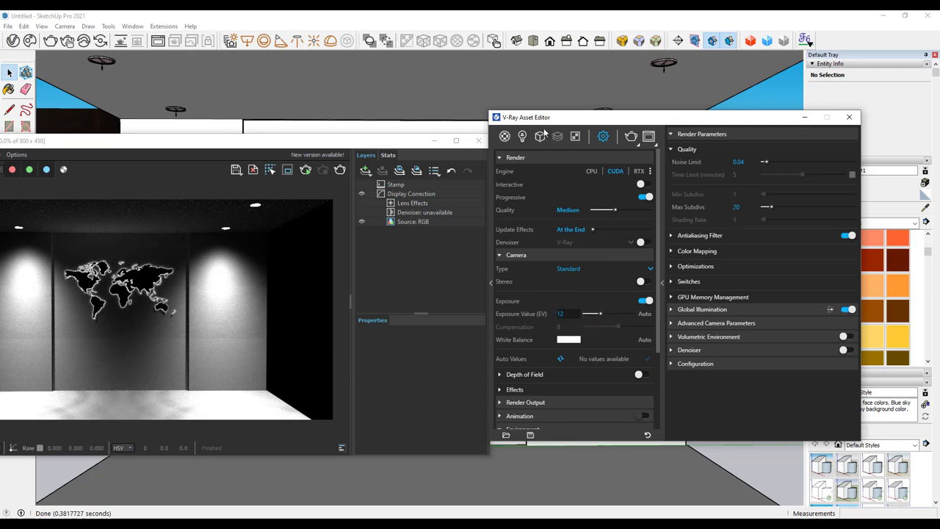
scroll(556, 335, down, 3)
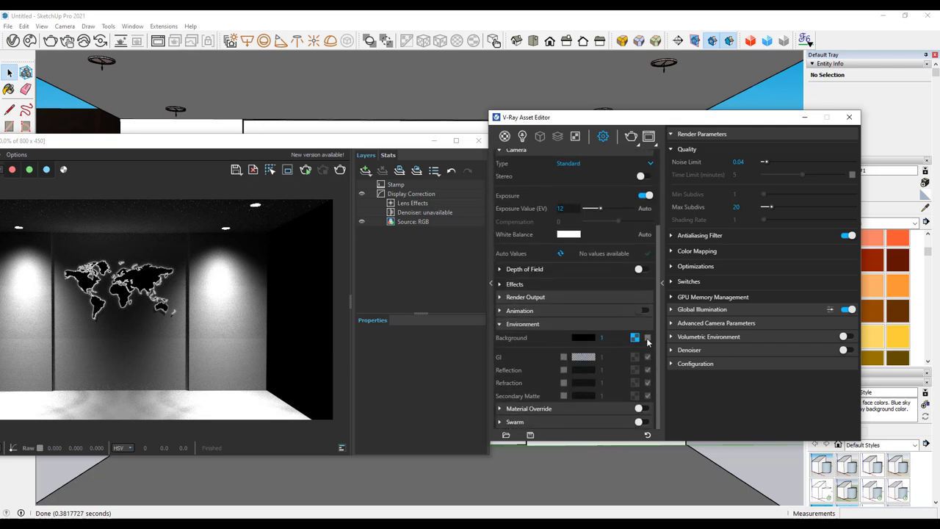
Close the V-Ray Frame Buffer and the Asset Editor.
click(522, 136)
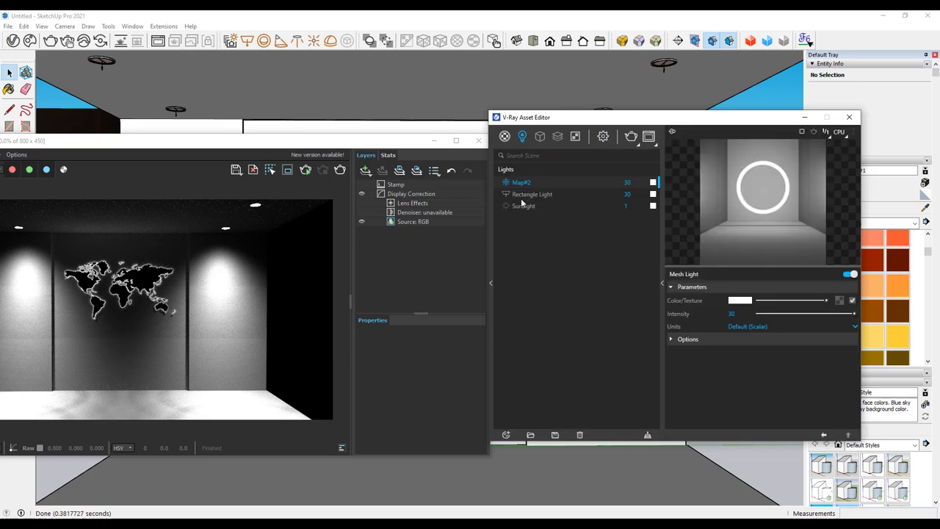
click(290, 270)
drag(318, 147, 465, 130)
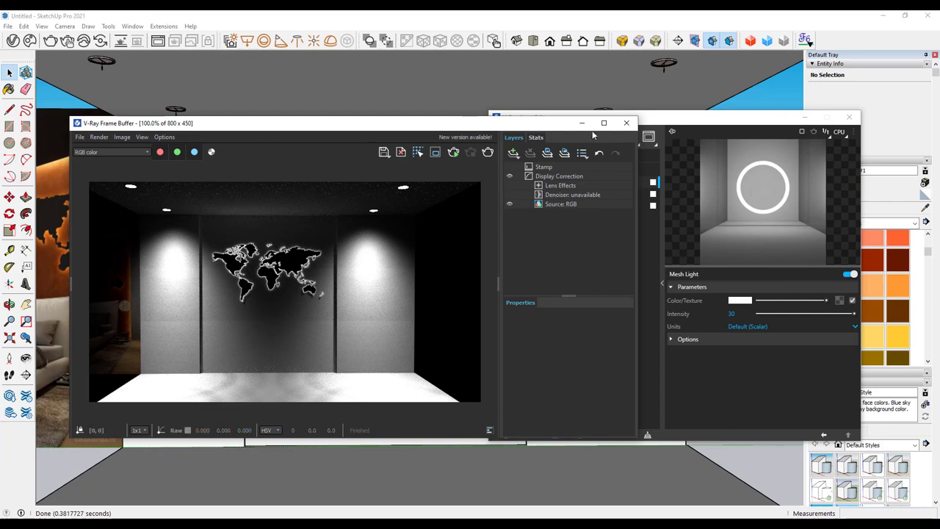
click(627, 124)
click(849, 117)
Zoom in on the narrow column between the wall panels.
middle_drag(514, 257, 371, 109)
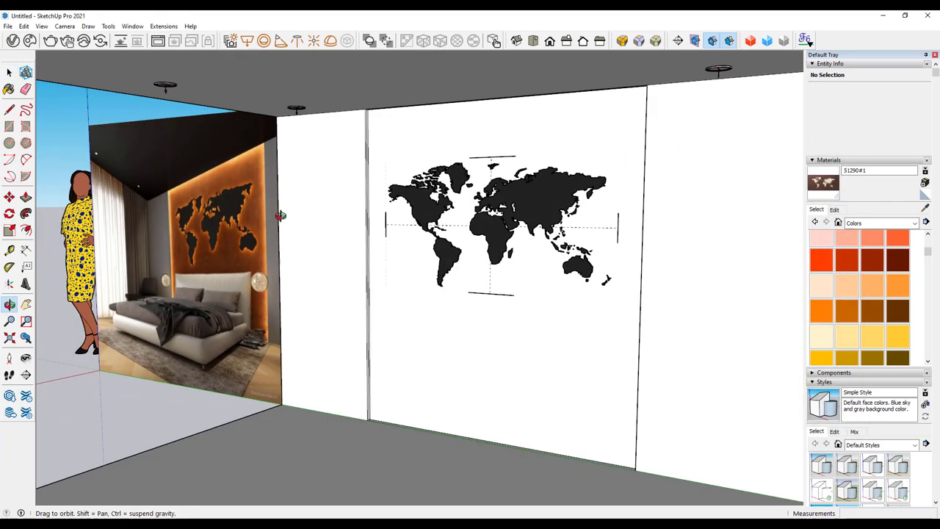
scroll(371, 108, up, 3)
scroll(371, 108, up, 3)
scroll(373, 122, up, 3)
scroll(373, 122, up, 2)
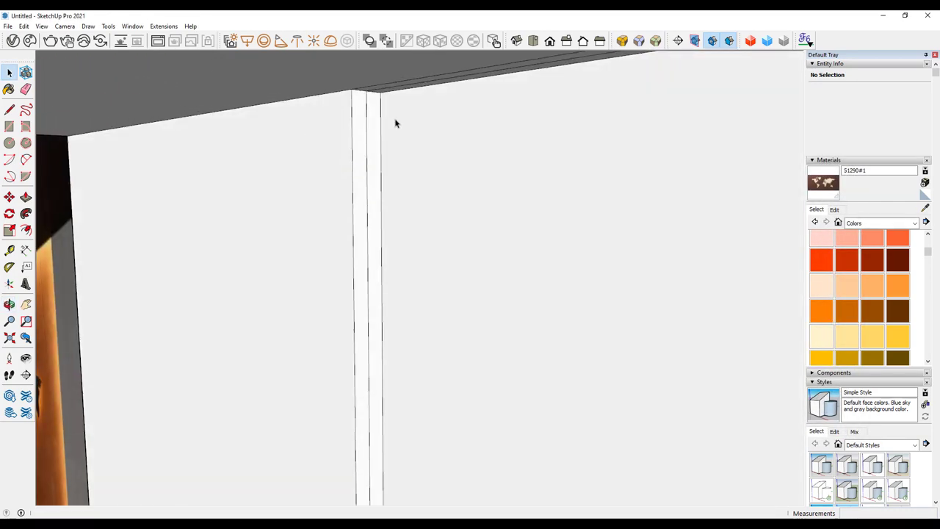
scroll(394, 122, up, 1)
click(364, 120)
mouse_move(364, 120)
middle_down()
mouse_move(533, 93)
mouse_move(268, 232)
mouse_move(544, 244)
middle_up()
mouse_move(656, 265)
mouse_down()
mouse_move(639, 346)
mouse_move(235, 224)
mouse_up()
key(space)
Apply Push/Pull to the column's side face.
middle_drag(460, 265, 241, 307)
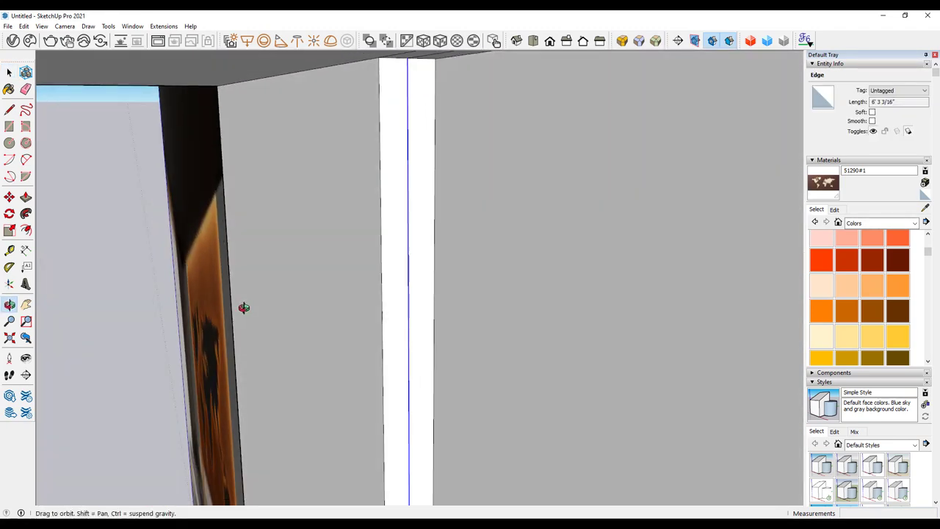
key(p)
click(428, 197)
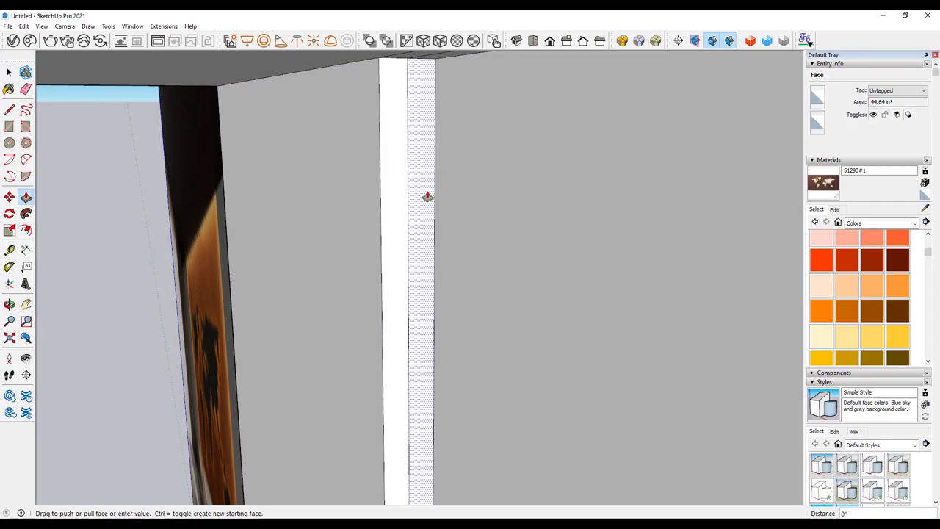
mouse_move(424, 195)
middle_down()
mouse_move(266, 168)
mouse_move(384, 120)
mouse_move(417, 94)
mouse_move(439, 154)
mouse_move(414, 166)
mouse_move(548, 139)
mouse_move(460, 118)
mouse_move(449, 120)
mouse_move(539, 157)
mouse_move(703, 188)
mouse_move(95, 165)
mouse_move(329, 252)
mouse_move(483, 203)
mouse_move(509, 228)
mouse_move(354, 276)
mouse_move(474, 227)
mouse_move(521, 182)
mouse_move(498, 208)
mouse_move(526, 197)
middle_up()
click(512, 241)
Select the column's four faces and make them a group.
click(526, 227)
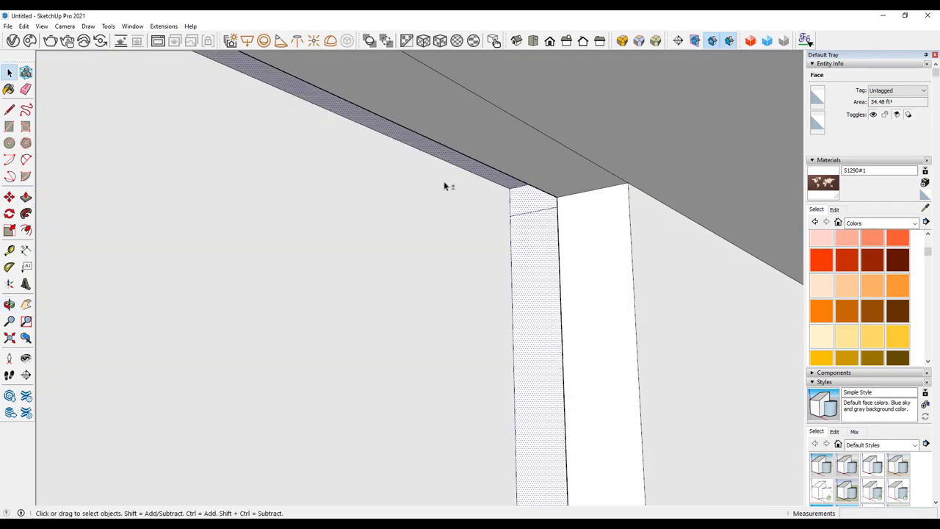
mouse_move(445, 185)
middle_down()
mouse_move(300, 179)
mouse_move(682, 124)
mouse_move(738, 140)
mouse_move(64, 290)
mouse_move(336, 264)
middle_up()
shift+click(350, 225)
mouse_move(351, 226)
middle_down()
mouse_move(355, 203)
mouse_move(367, 207)
middle_up()
right_click(368, 206)
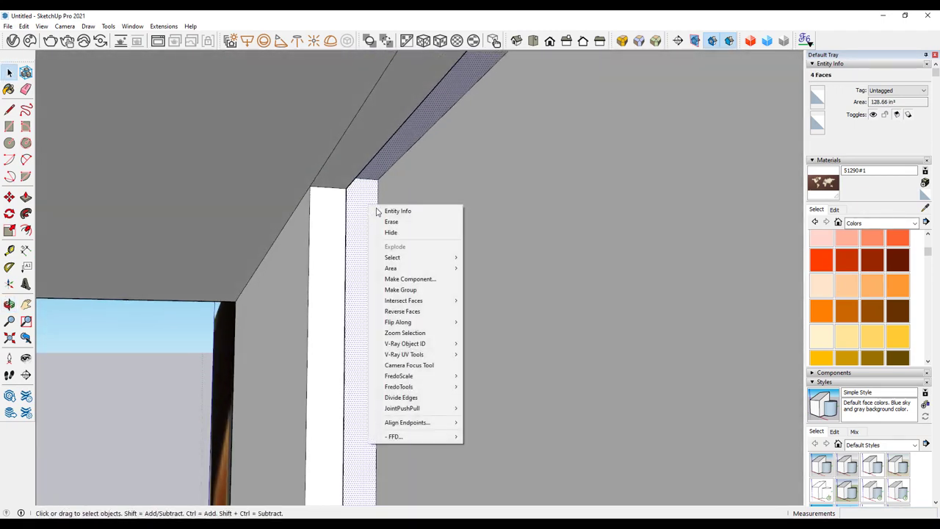
click(400, 289)
mouse_move(395, 290)
middle_down()
mouse_move(388, 284)
mouse_move(491, 296)
mouse_move(346, 73)
middle_up()
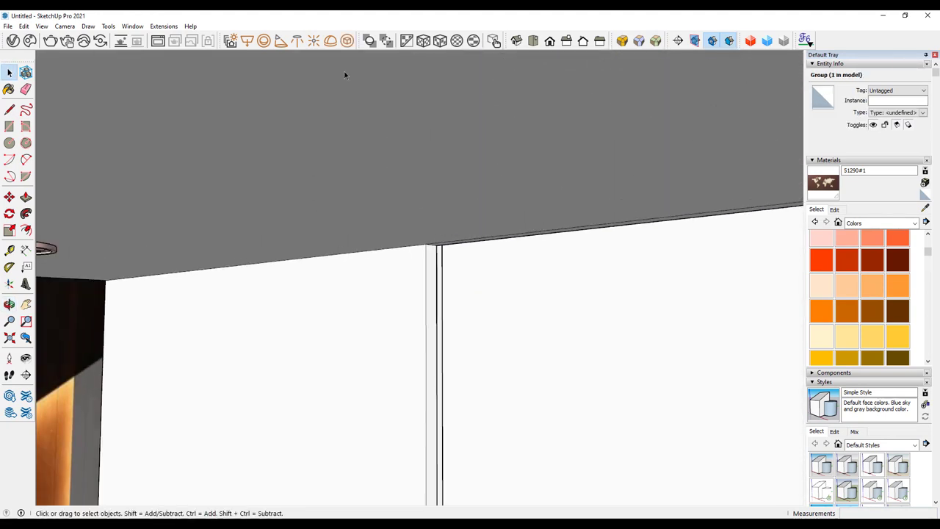
Re-render the map wall in V-Ray and inspect the glowing map outline.
click(13, 40)
scroll(361, 234, down, 2)
mouse_move(362, 233)
middle_down()
mouse_move(353, 255)
mouse_move(333, 256)
mouse_move(339, 263)
middle_up()
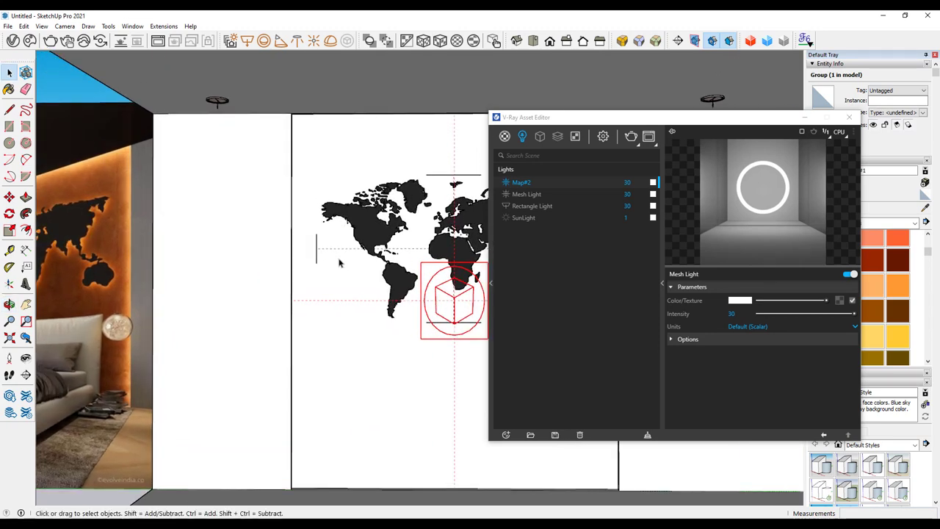
click(630, 138)
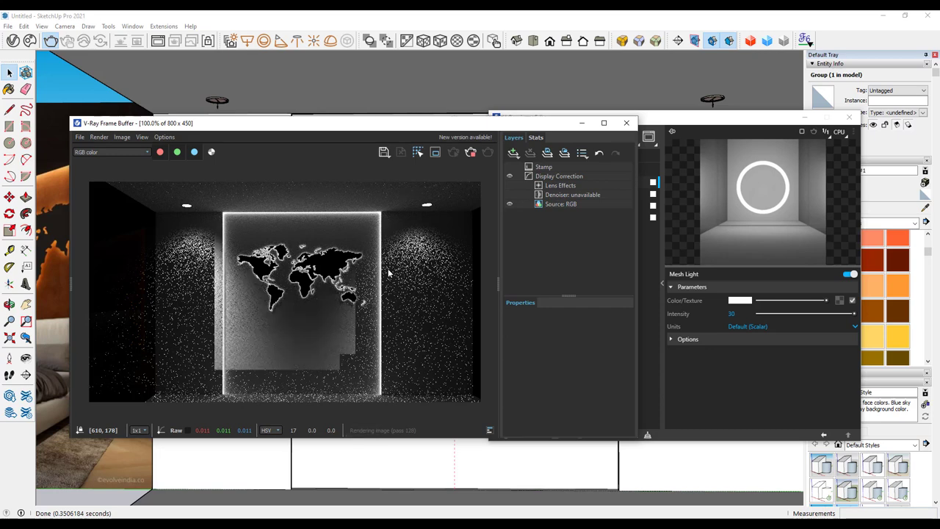
scroll(221, 249, up, 2)
scroll(243, 213, up, 2)
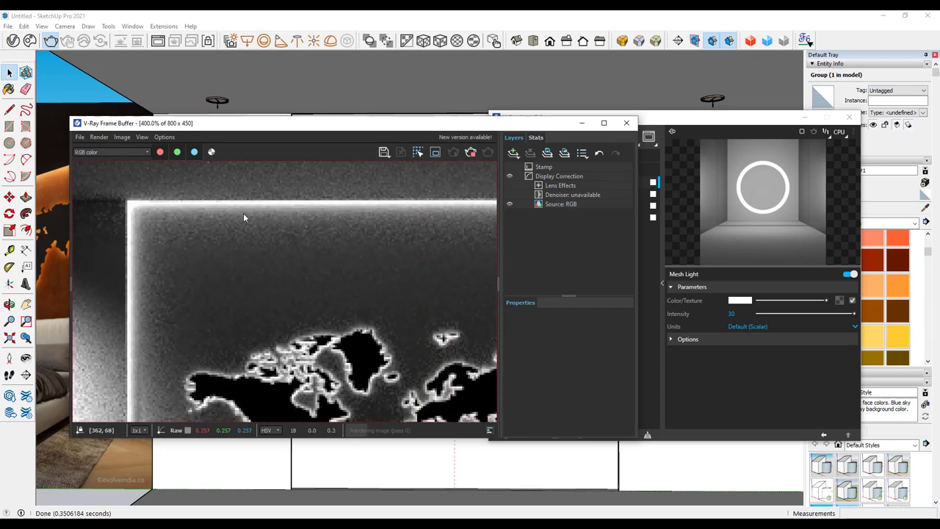
scroll(268, 184, down, 4)
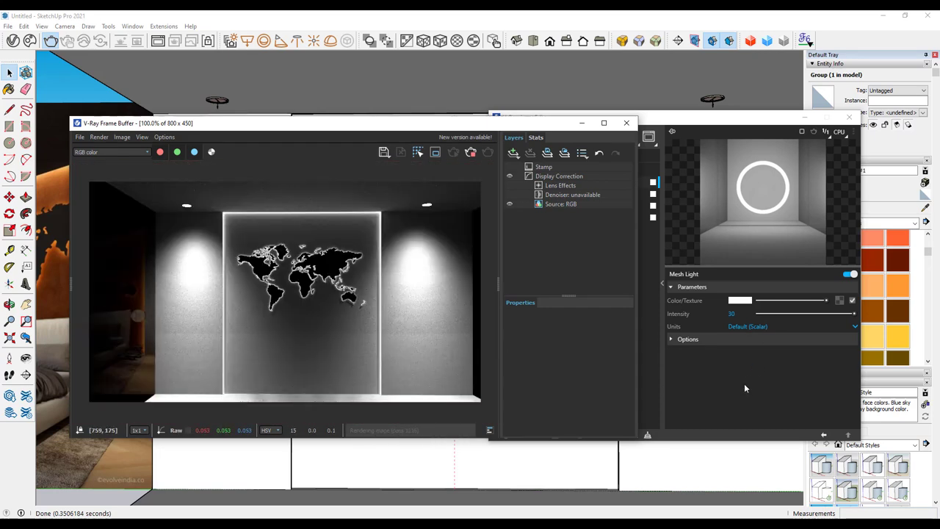
Close the render preview and select the left and right wall panels beside the map.
click(626, 122)
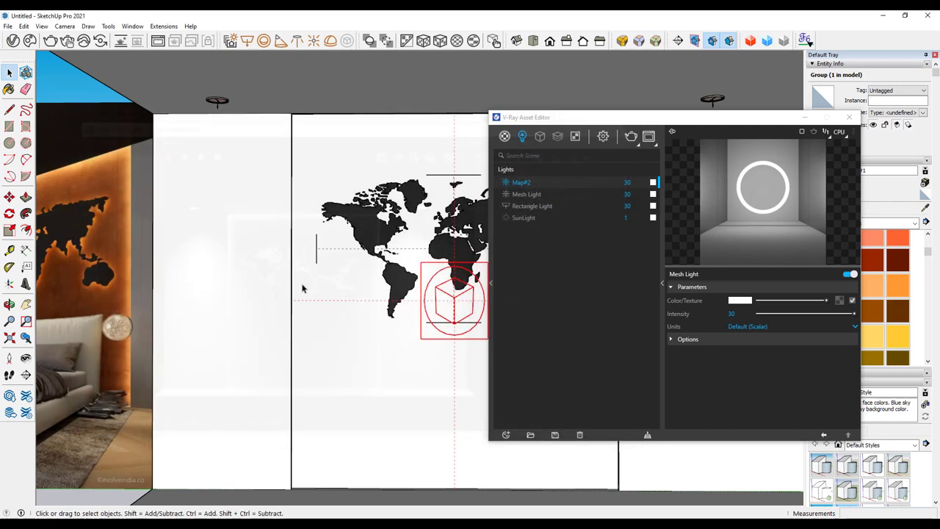
double_click(220, 294)
mouse_move(411, 235)
middle_down()
mouse_move(396, 219)
mouse_move(185, 203)
middle_up()
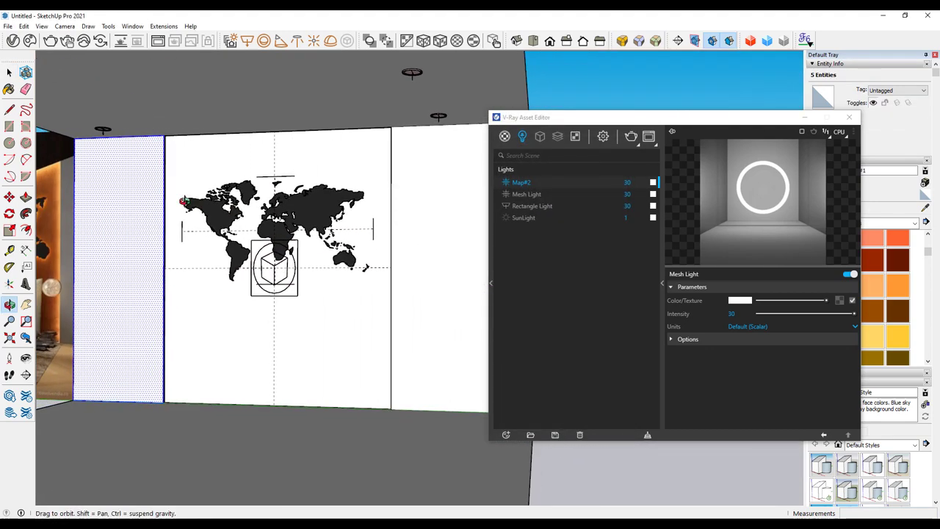
scroll(184, 204, up, 2)
scroll(174, 130, up, 2)
scroll(67, 135, up, 2)
middle_drag(67, 135, 233, 110)
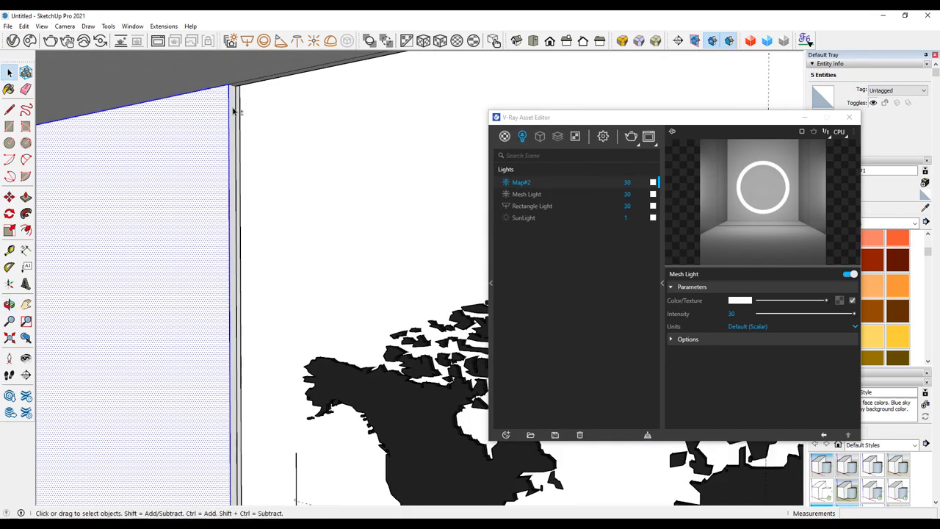
scroll(243, 146, down, 5)
scroll(243, 145, down, 2)
scroll(388, 180, up, 4)
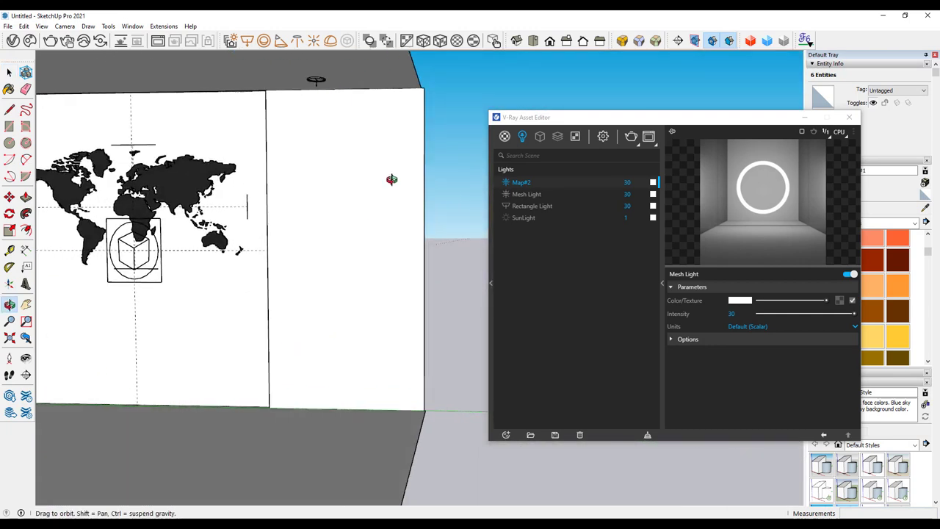
click(388, 180)
scroll(250, 137, up, 3)
middle_drag(258, 136, 466, 162)
scroll(304, 166, up, 2)
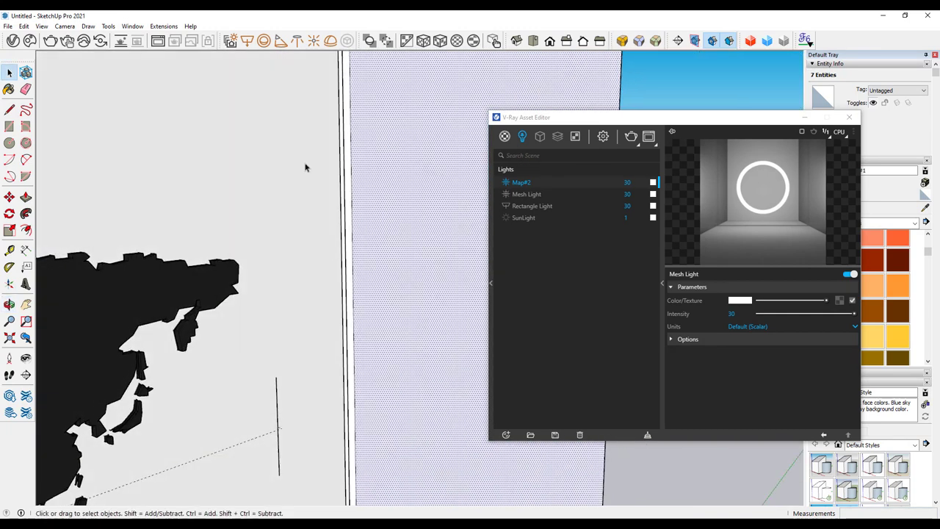
mouse_move(304, 166)
middle_down()
mouse_move(360, 163)
mouse_move(473, 205)
middle_up()
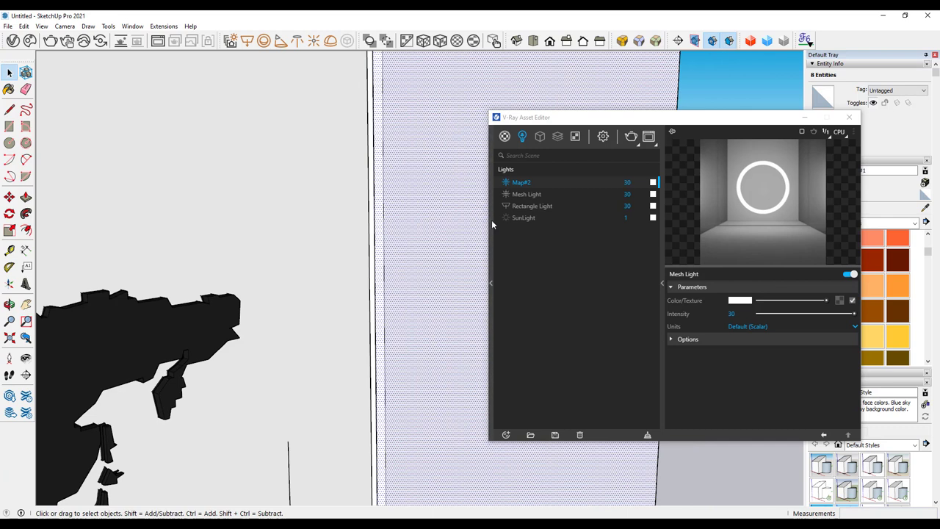
Apply Stucco A01 to the side panels and Stucco D01 to the map wall.
click(491, 219)
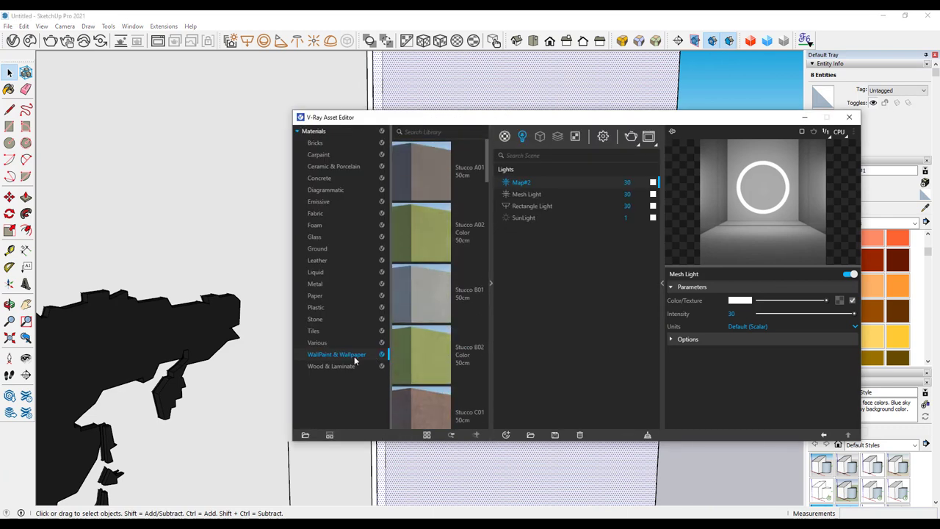
right_click(436, 185)
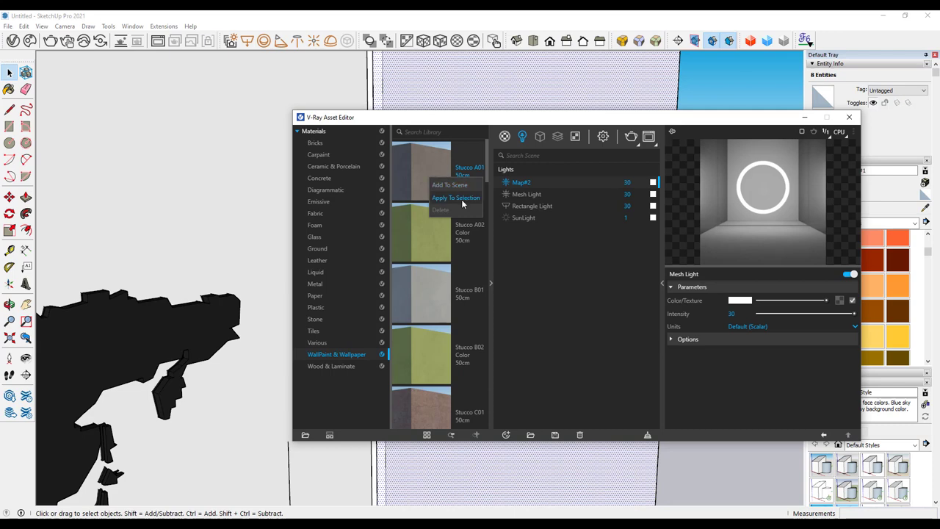
click(461, 198)
drag(458, 121, 622, 111)
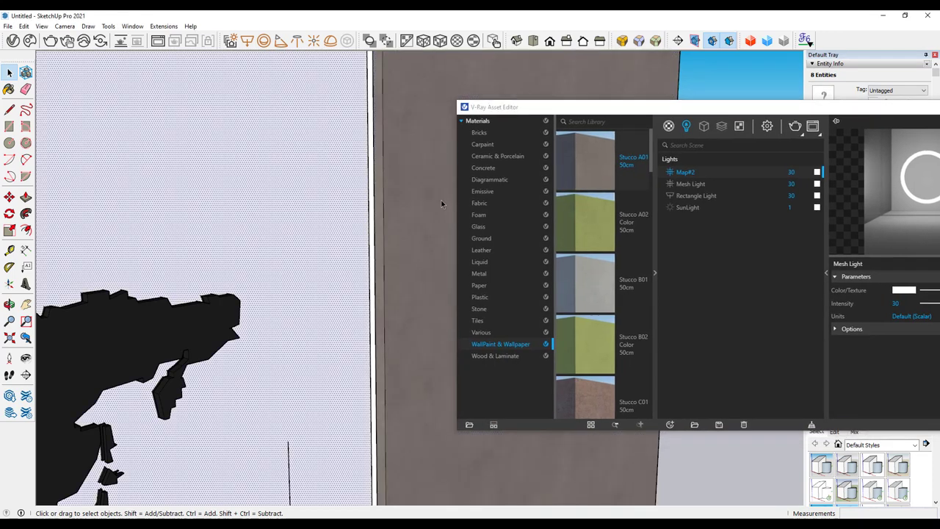
scroll(440, 202, up, 2)
scroll(580, 264, down, 3)
scroll(587, 208, down, 2)
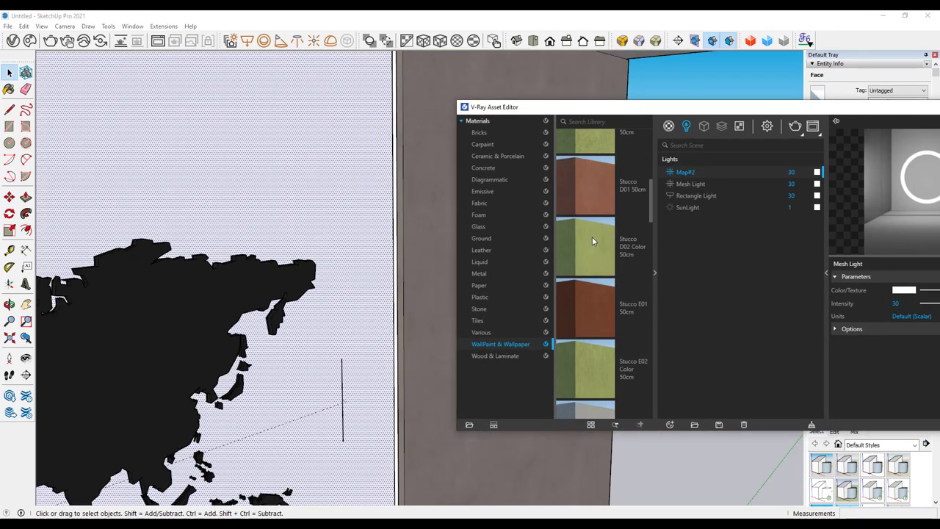
right_click(589, 190)
click(601, 213)
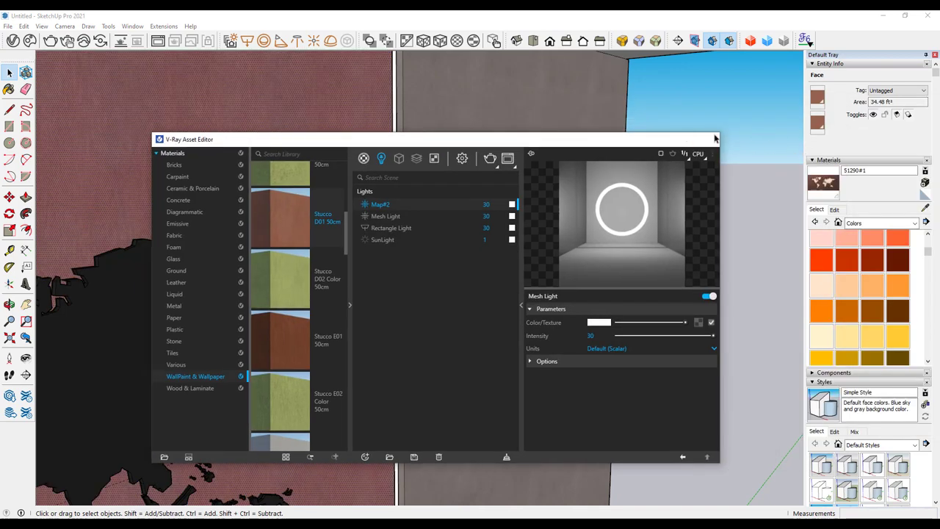
click(715, 138)
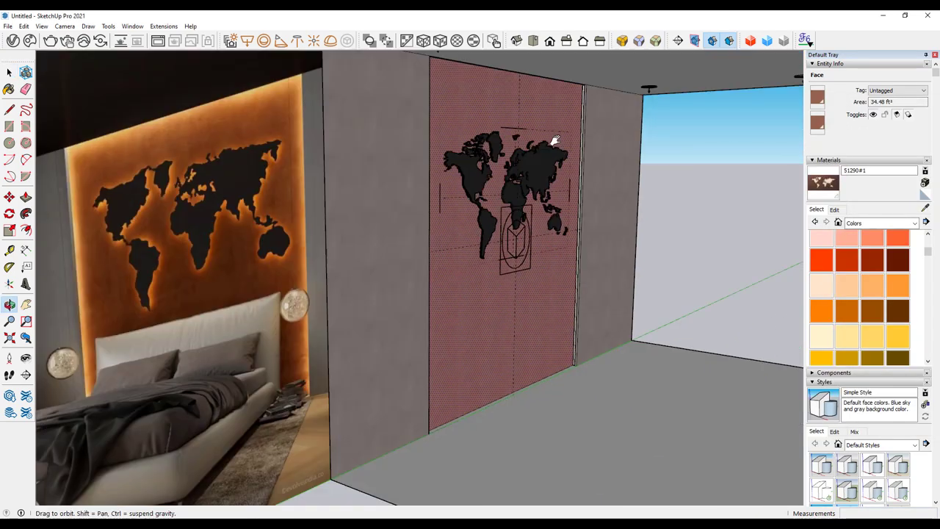
Set the grey Stucco A01 texture width to 60 cm.
mouse_move(561, 174)
middle_down()
mouse_move(87, 145)
mouse_move(690, 184)
middle_up()
scroll(87, 145, down, 3)
scroll(690, 184, up, 3)
click(661, 218)
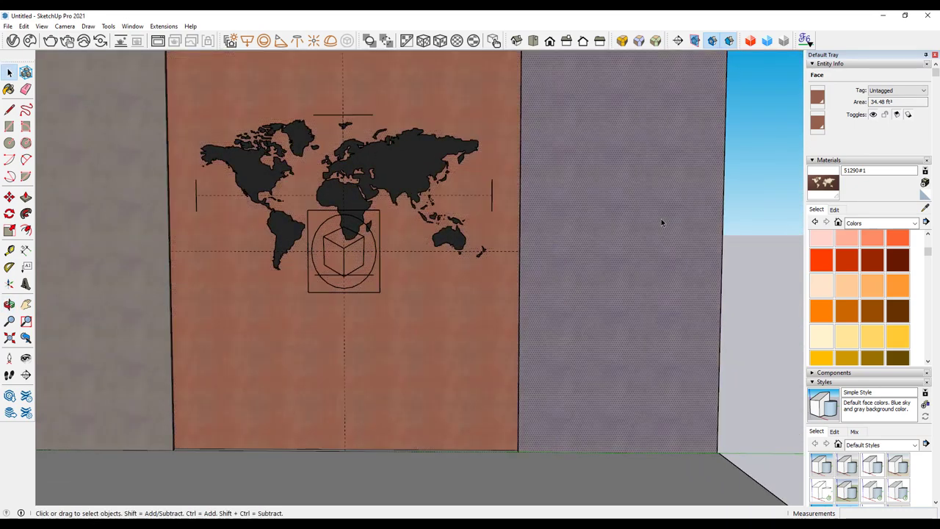
alt+click(679, 213)
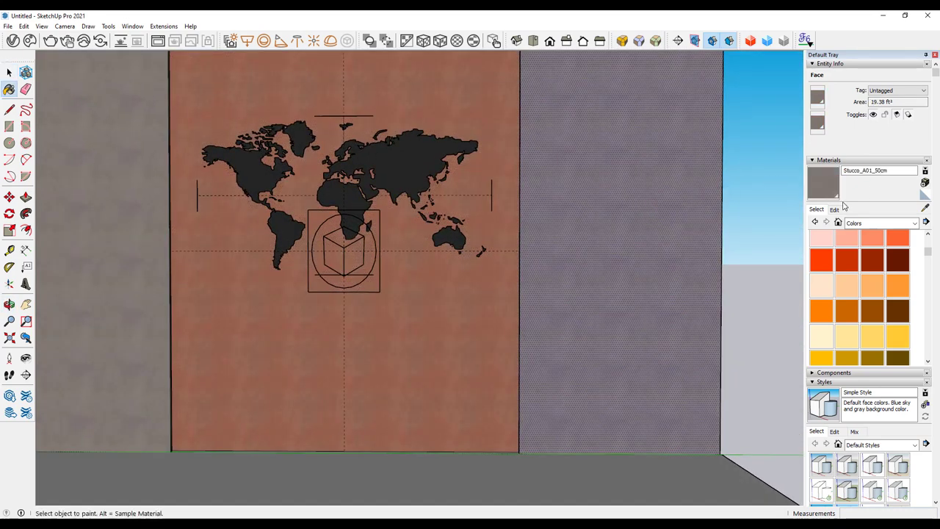
click(837, 209)
double_click(835, 322)
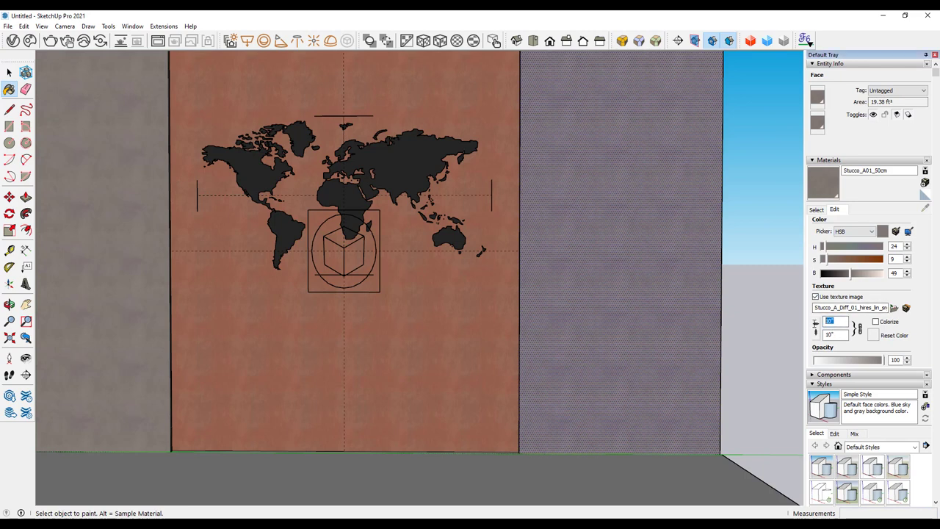
text(60cm.)
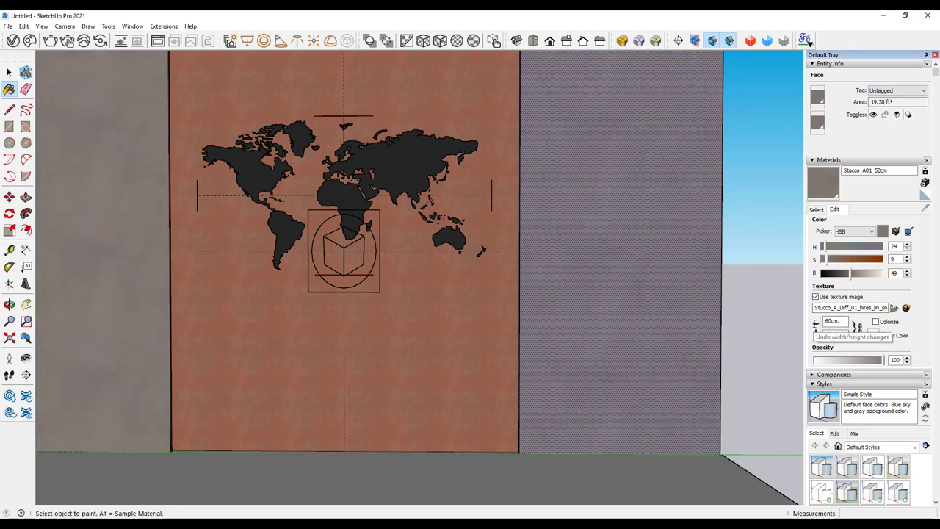
key(Return)
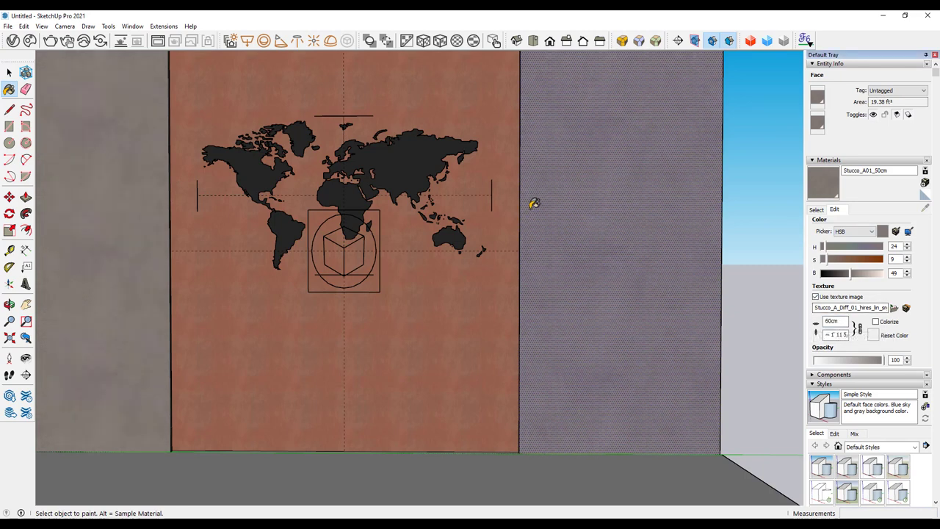
Set the reddish Stucco D01 texture width to 60 cm.
alt+click(498, 166)
double_click(833, 322)
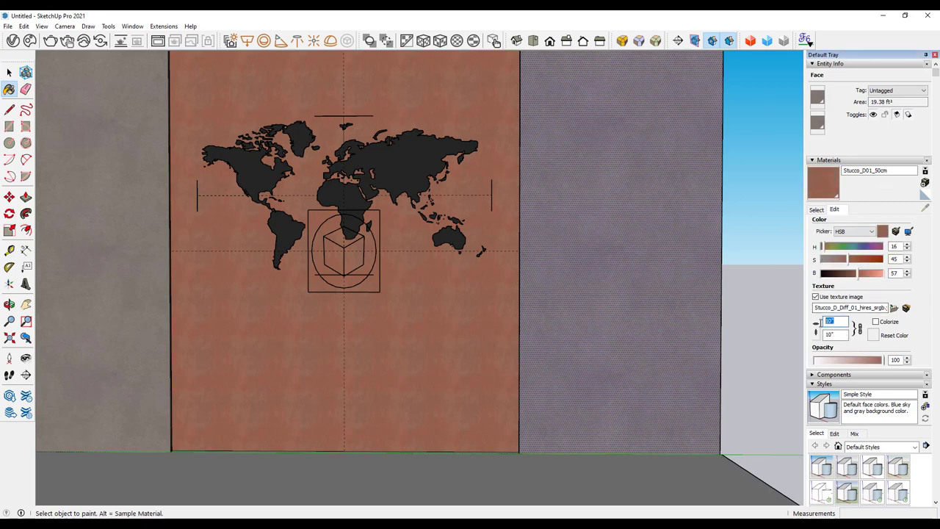
text(60cm)
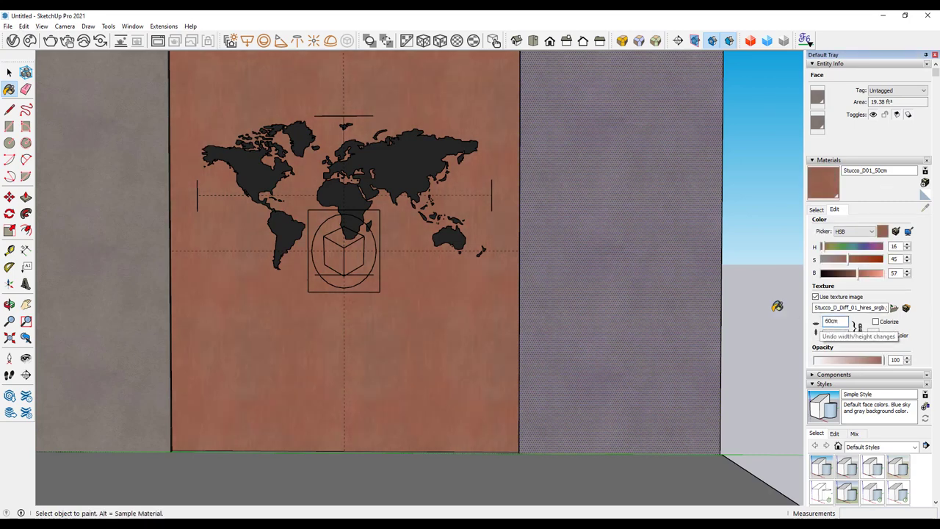
key(Return)
scroll(609, 293, down, 3)
middle_drag(609, 293, 537, 252)
key(space)
scroll(484, 162, down, 2)
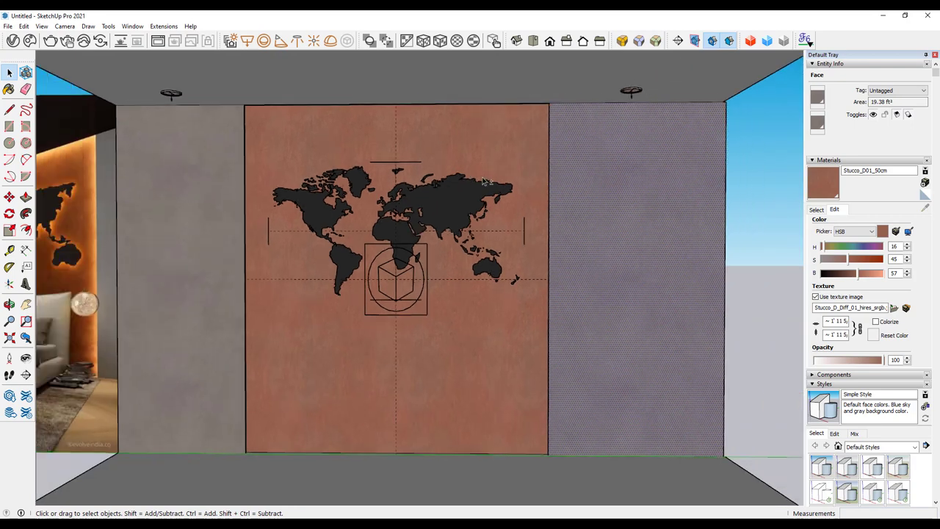
shift+middle_drag(483, 181, 530, 178)
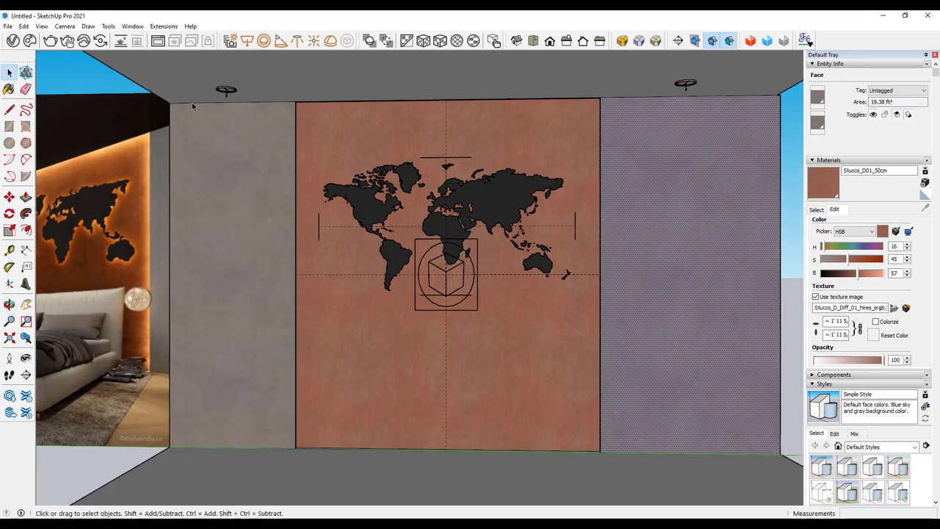
Run a V-Ray render showing the reddish map wall between grey stucco panels.
click(49, 42)
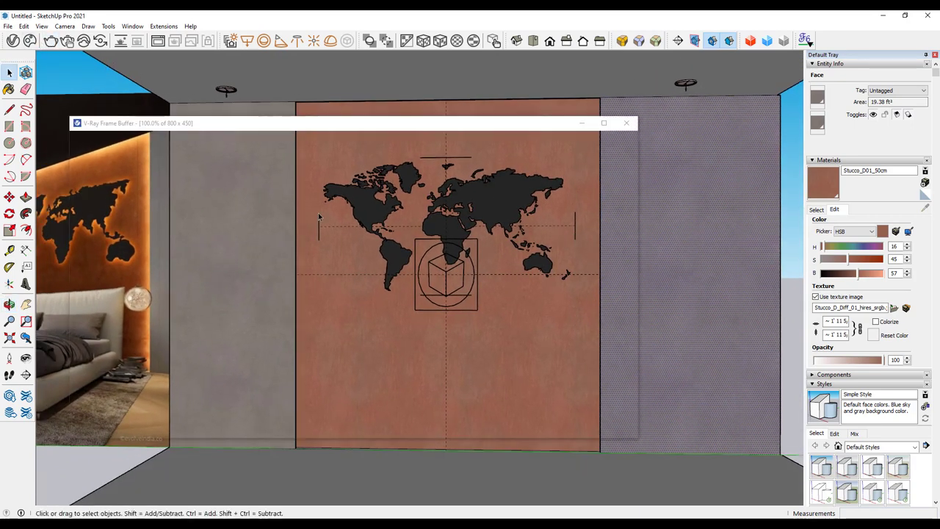
scroll(334, 214, down, 2)
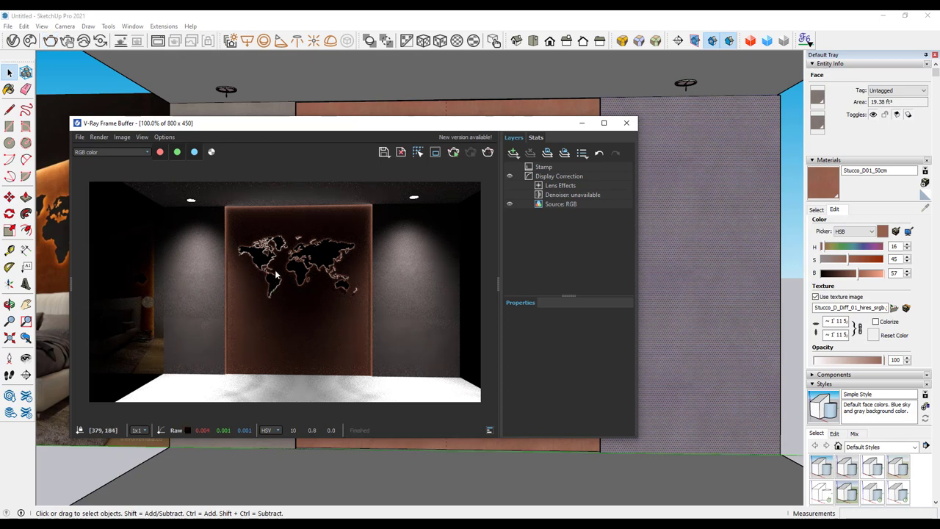
Set the Map#2 light to Radiant power units with 100 W intensity.
click(370, 41)
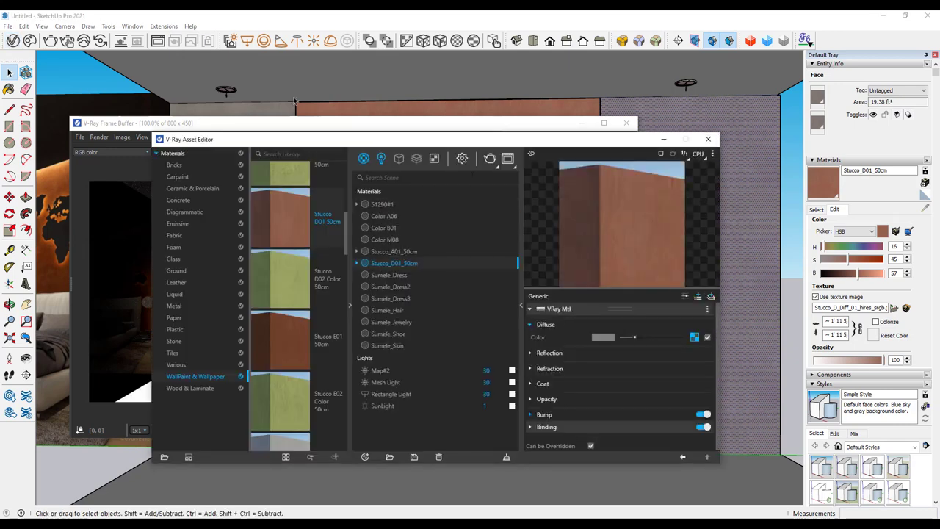
click(349, 305)
drag(411, 138, 584, 121)
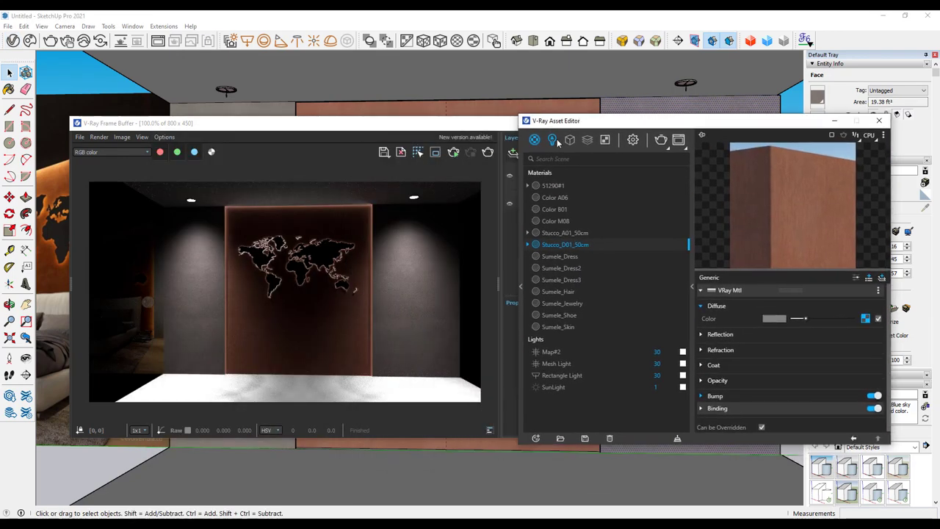
click(552, 140)
click(558, 197)
click(557, 186)
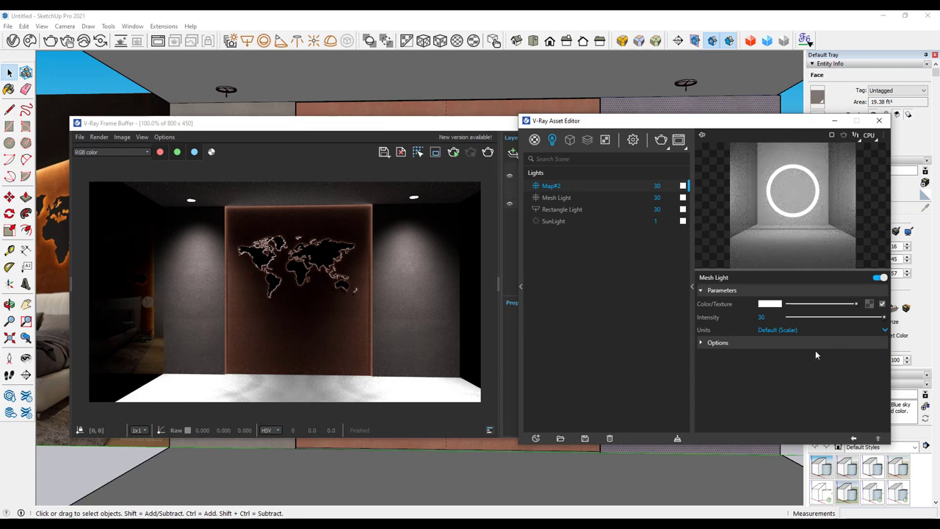
click(774, 331)
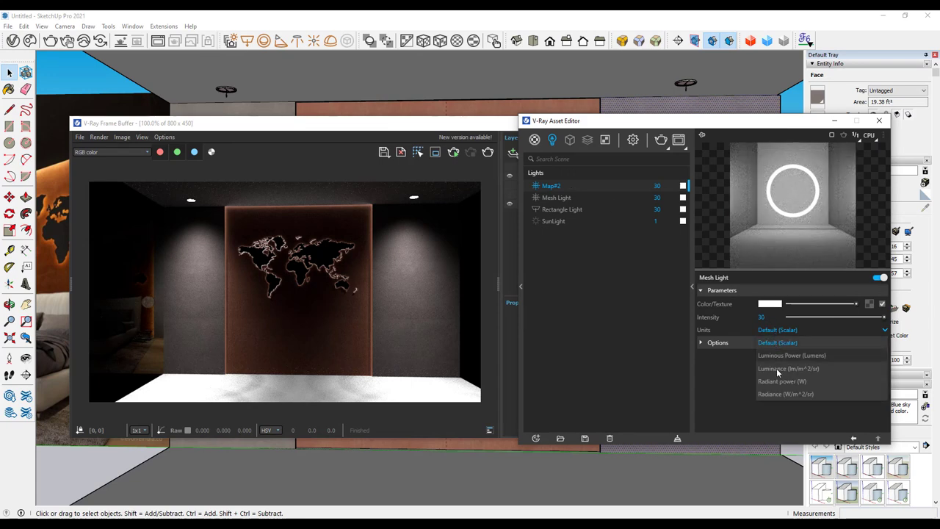
click(781, 381)
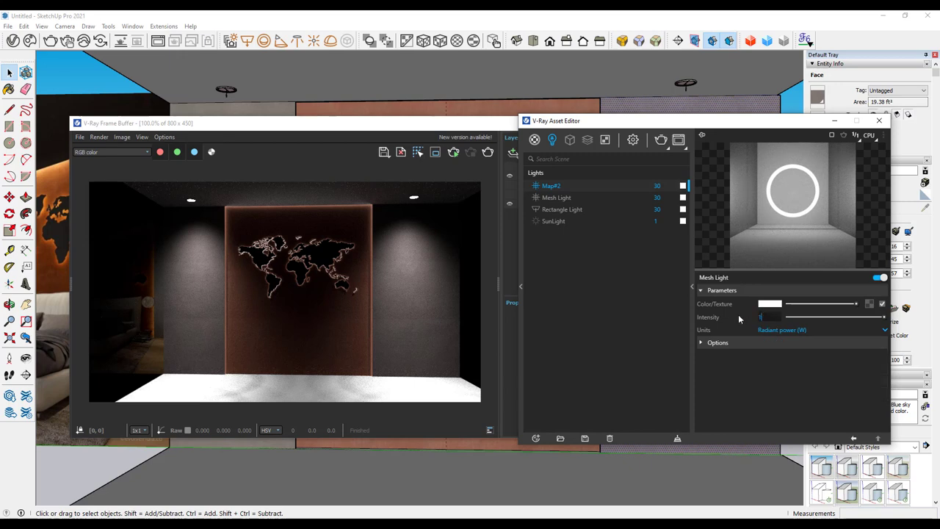
text(00)
key(Return)
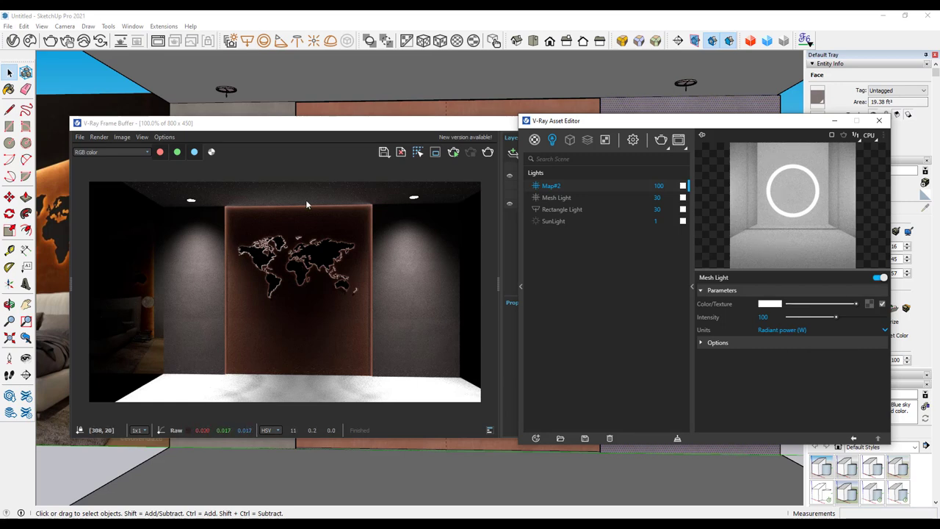
Set the Mesh Light to 150 W radiant power and re-render the bedroom.
click(556, 198)
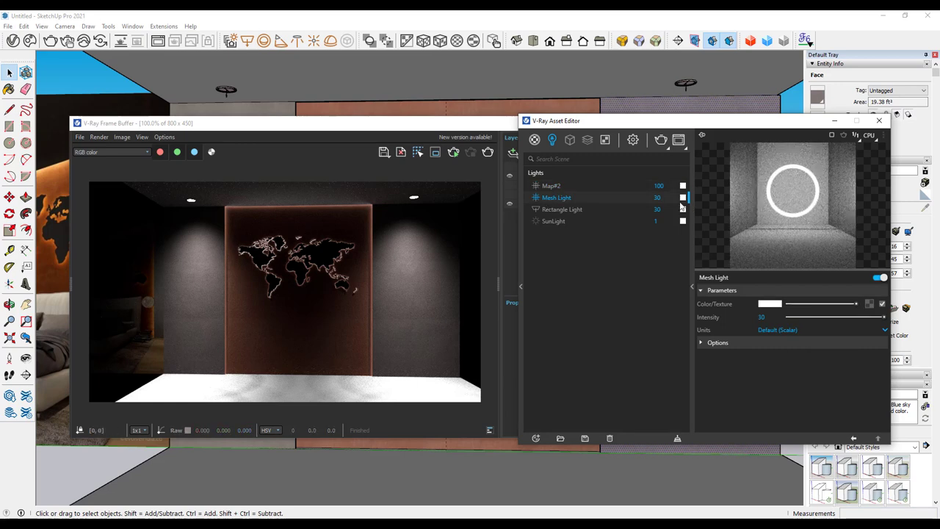
double_click(657, 196)
text(150)
key(Return)
click(808, 330)
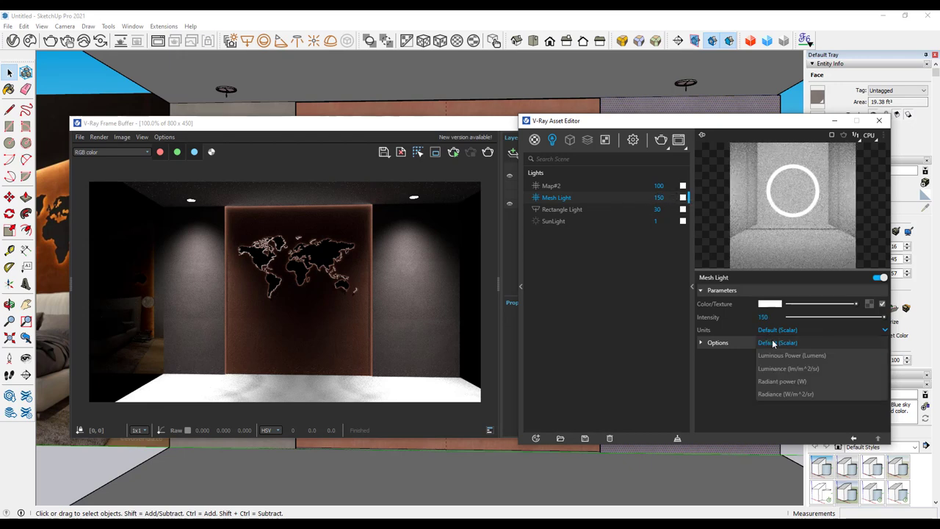
click(778, 382)
click(661, 139)
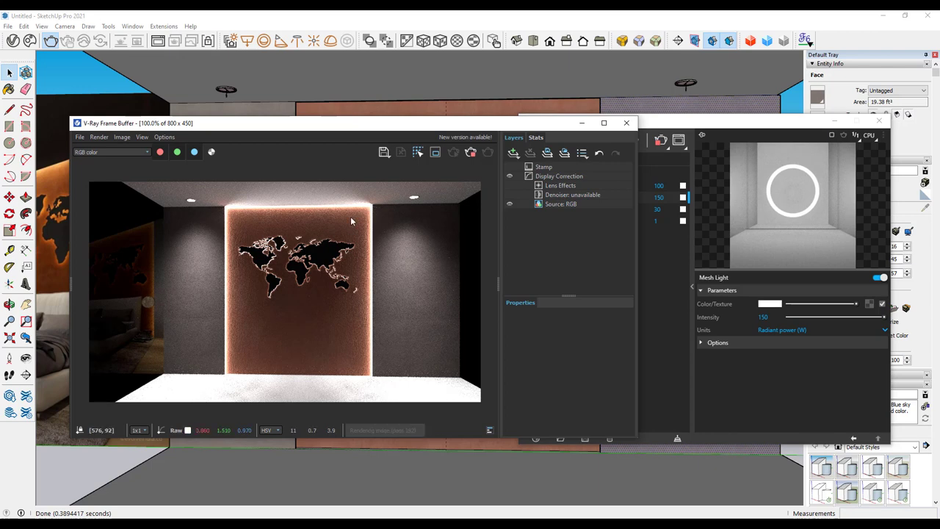
Inspect the lit map in the render, close the Frame Buffer, and list the scene materials.
scroll(310, 193, up, 2)
mouse_move(311, 194)
middle_down()
mouse_move(336, 232)
mouse_move(368, 235)
middle_up()
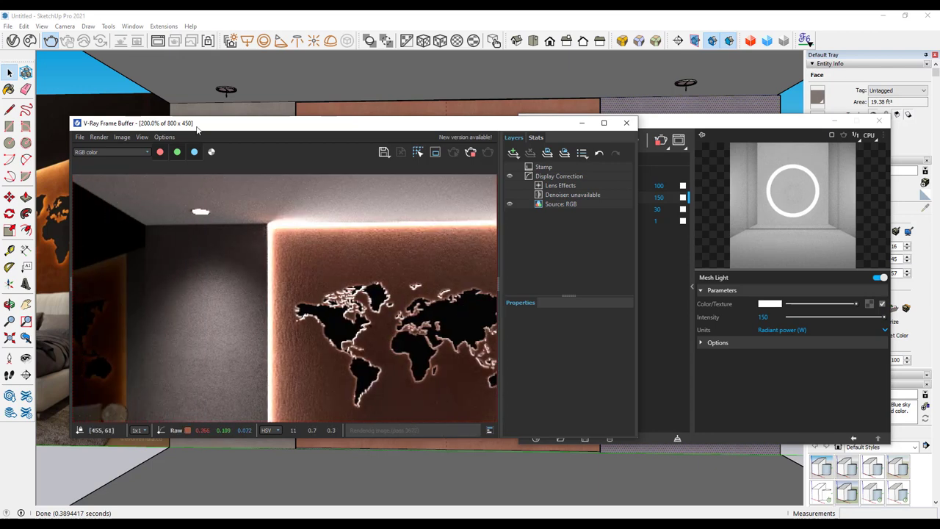
drag(268, 123, 532, 168)
mouse_move(193, 174)
middle_down()
mouse_move(177, 174)
mouse_move(419, 154)
middle_up()
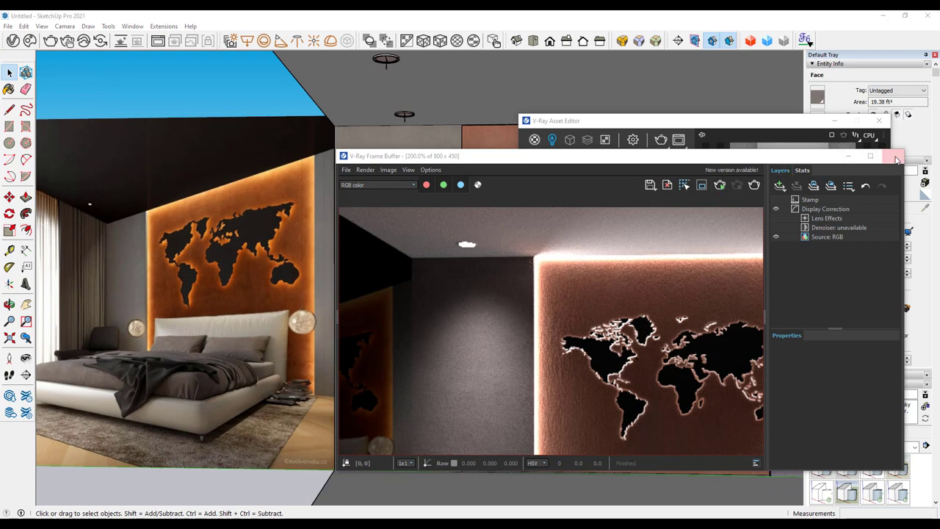
click(892, 156)
click(536, 140)
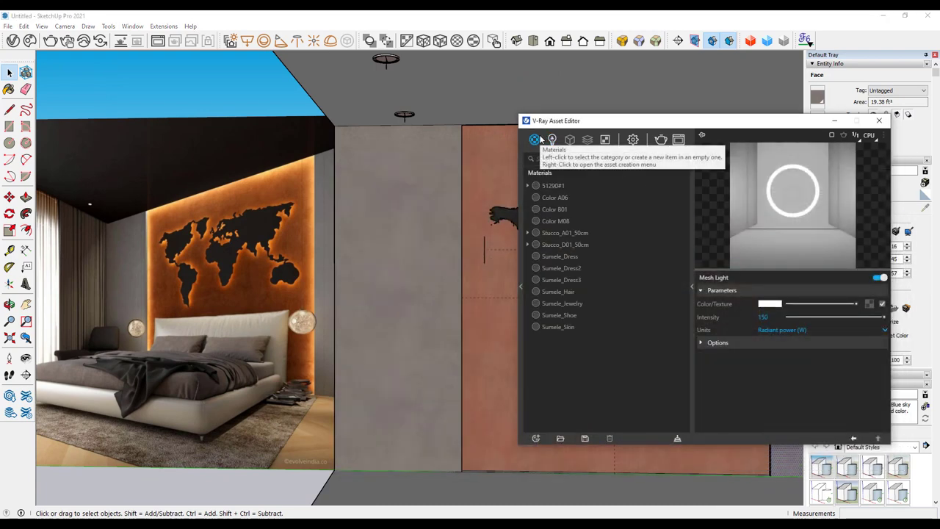
Create a black Generic material with light grey reflection and 0.75 reflection glossiness.
click(535, 140)
click(557, 158)
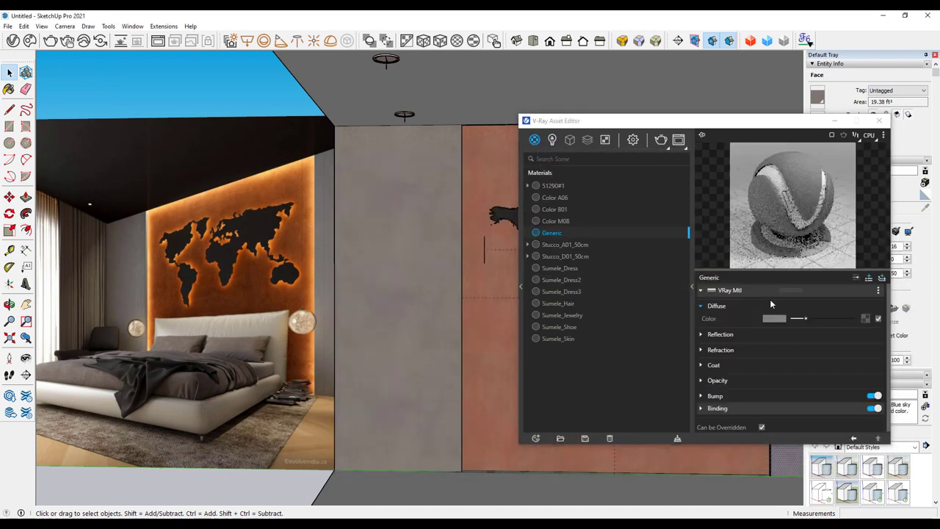
drag(799, 320, 794, 321)
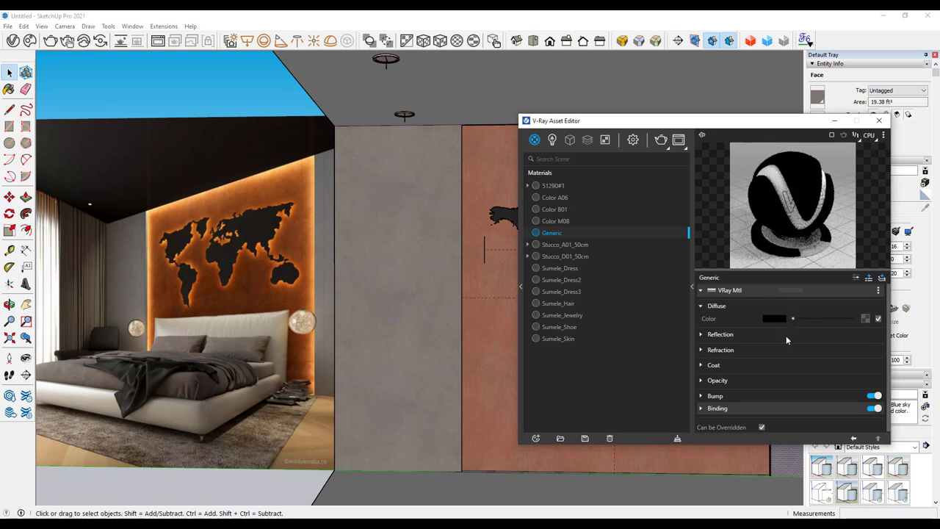
click(719, 334)
drag(828, 346, 799, 348)
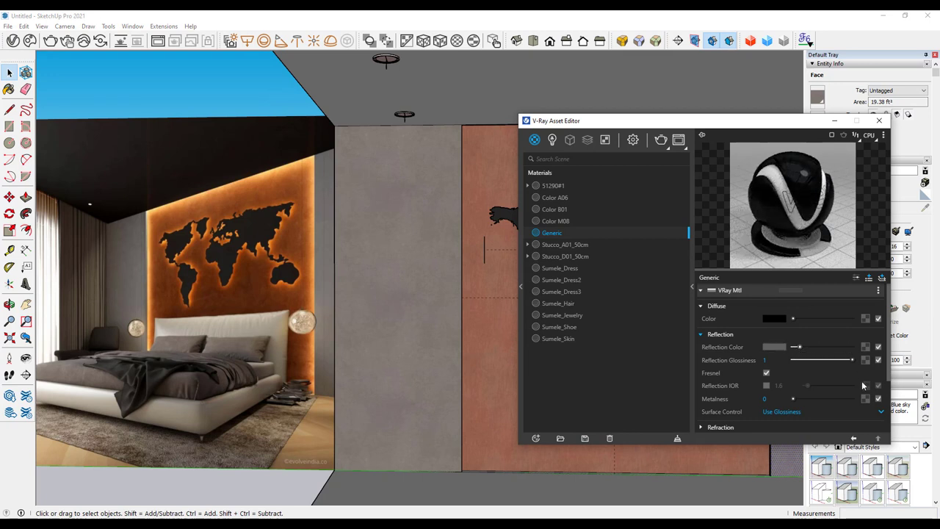
click(838, 360)
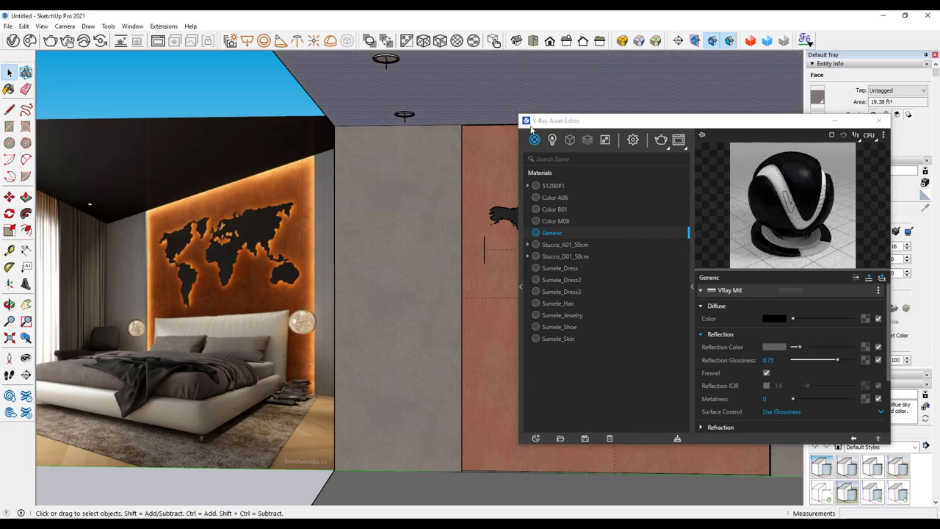
Apply the black glossy Generic material to the ceiling.
right_click(577, 232)
click(593, 244)
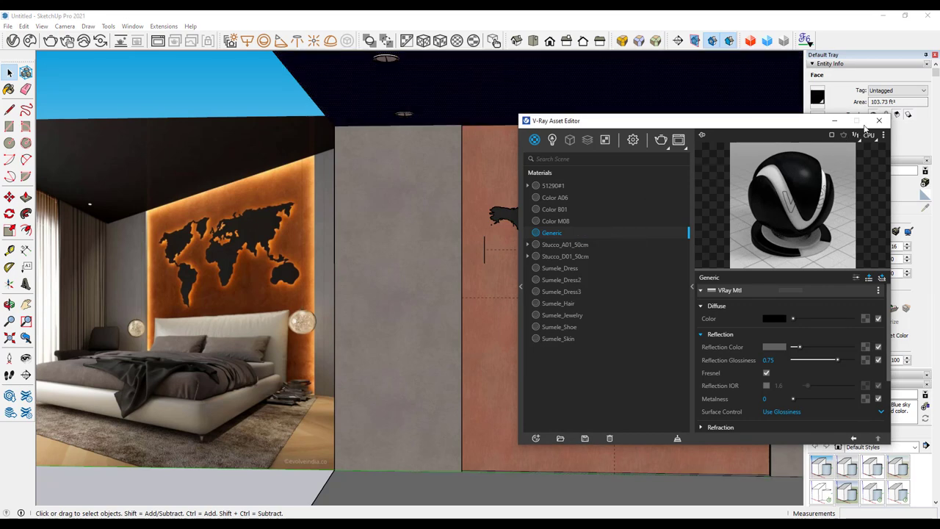
mouse_move(593, 214)
middle_down()
mouse_move(407, 240)
mouse_move(433, 240)
middle_up()
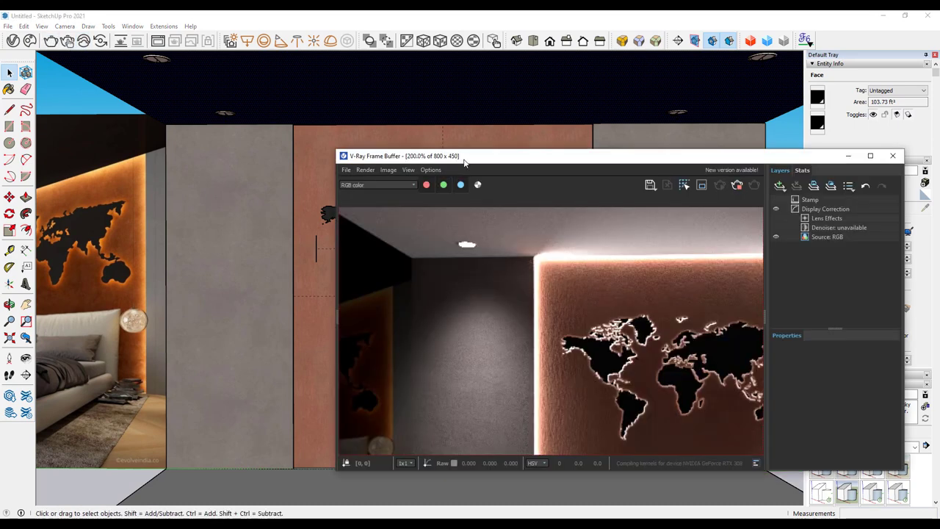
Add an Exposure layer with Highlight Burn 0.405, then close the render window.
scroll(602, 301, down, 3)
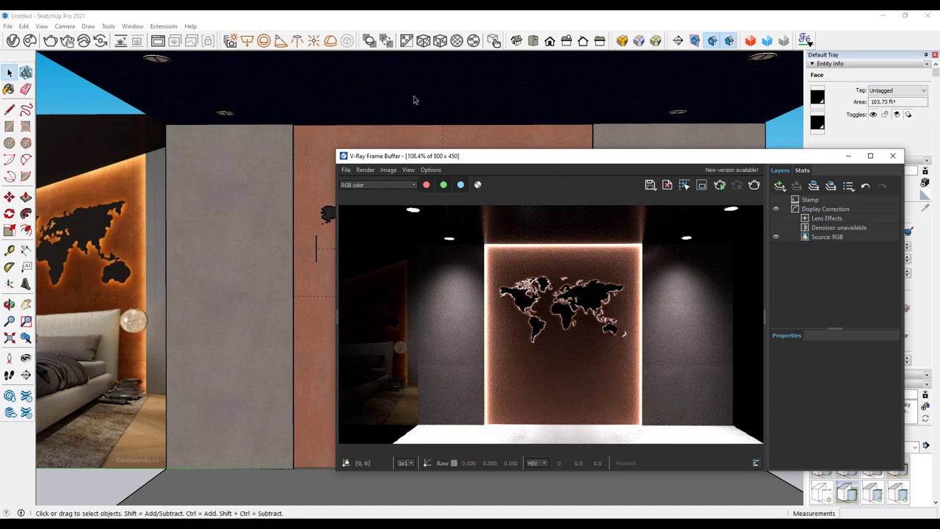
scroll(636, 247, up, 3)
scroll(642, 252, down, 3)
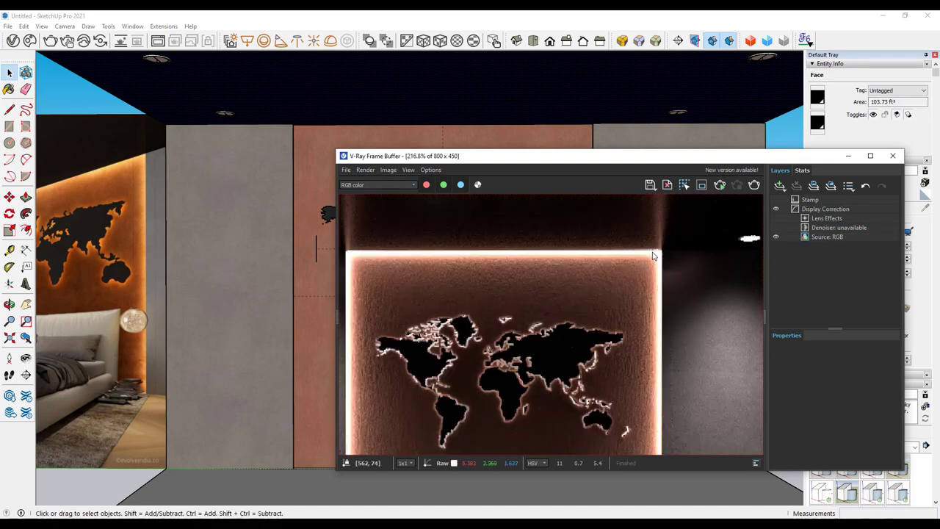
click(780, 186)
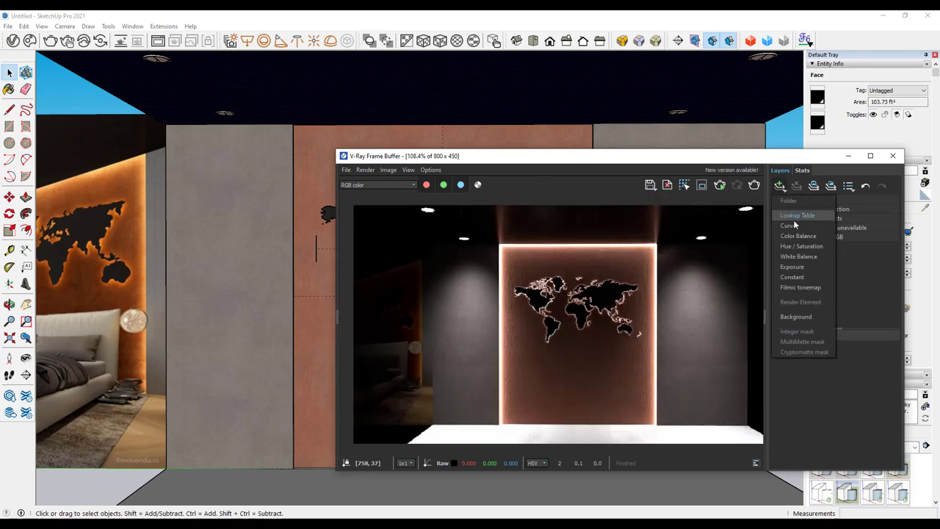
click(797, 266)
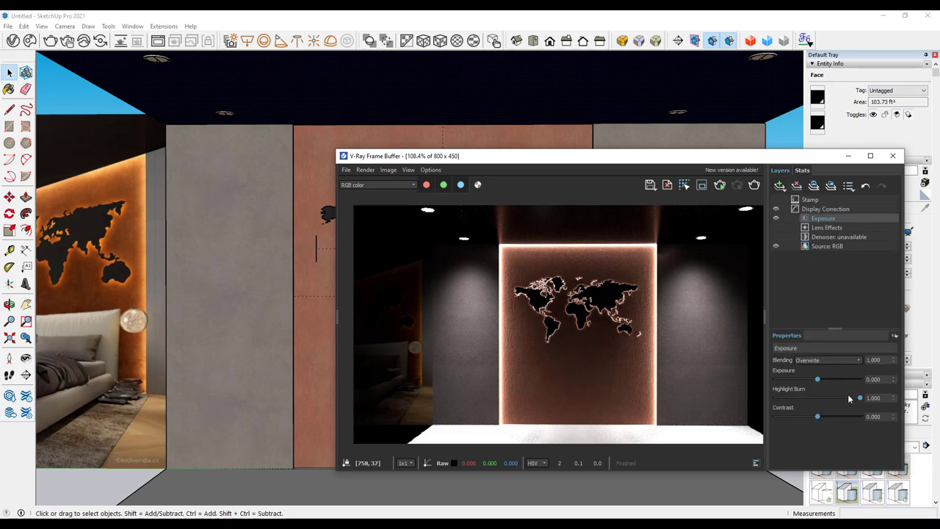
drag(859, 401, 812, 401)
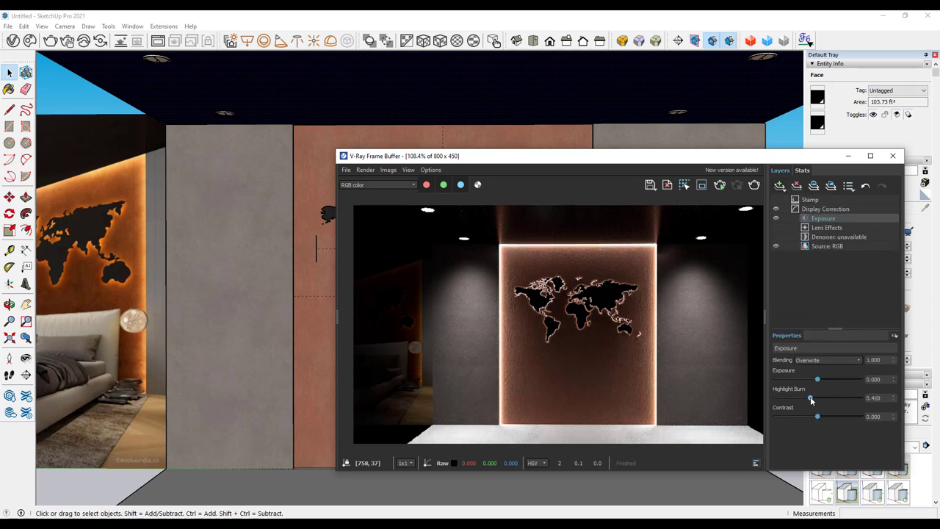
scroll(461, 284, up, 3)
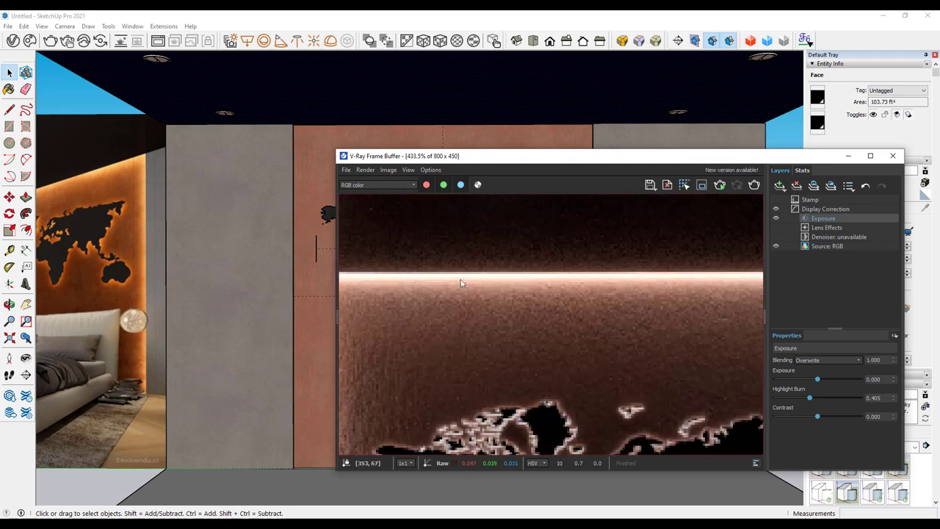
scroll(548, 288, down, 3)
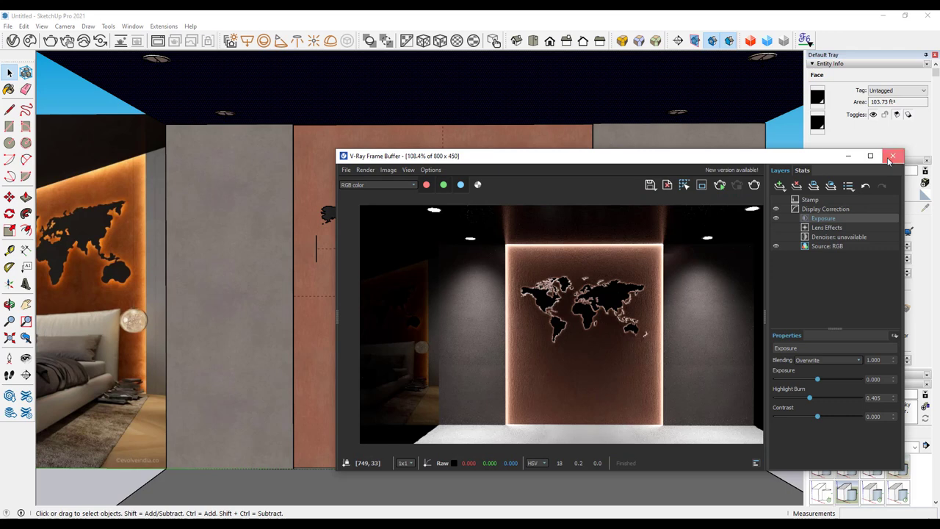
click(891, 156)
click(474, 194)
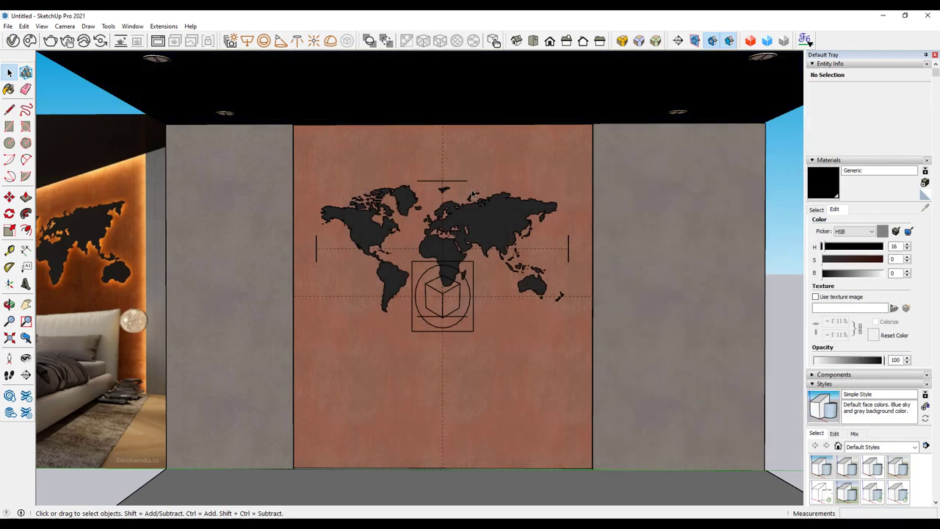